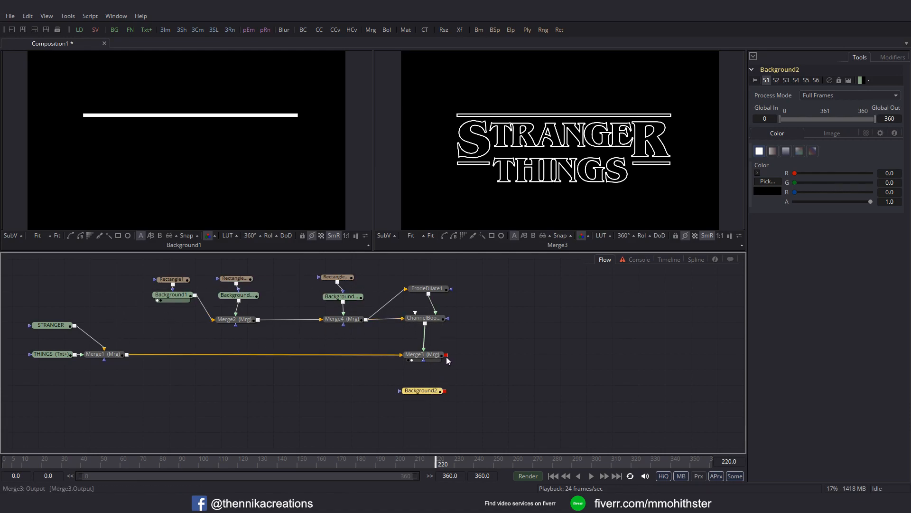
# - Connect Merge3's output as the mask of Background2, show it in the second viewer over a checkered backdrop, and try a red fill
pyautogui.moveTo(422, 378); pyautogui.dragTo(422, 391)
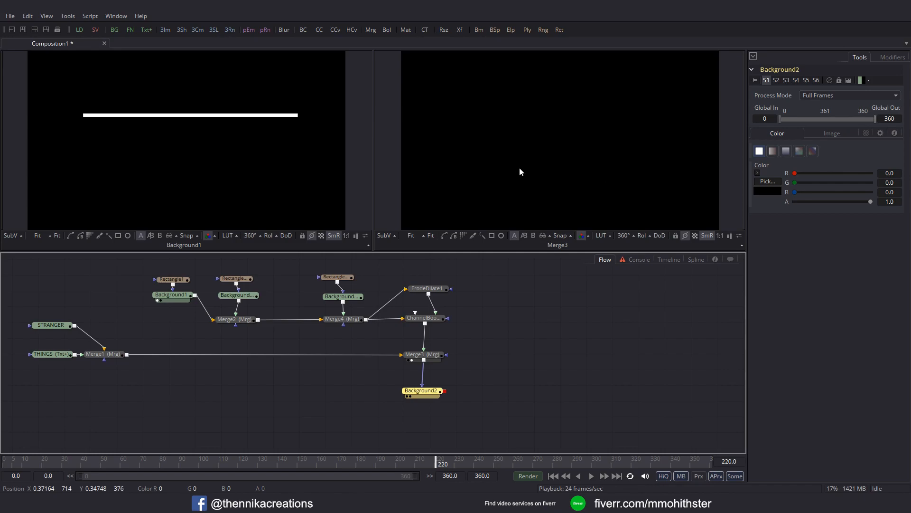
pyautogui.press('2')
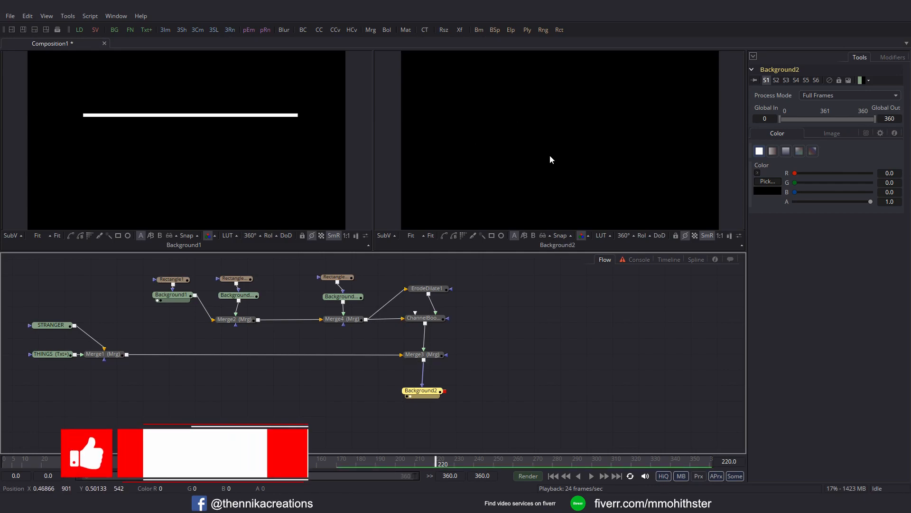
pyautogui.click(695, 236)
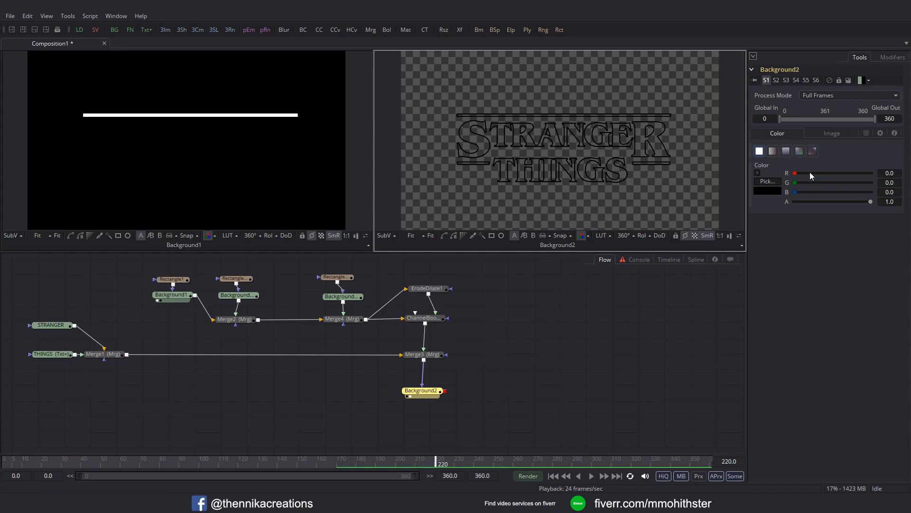
pyautogui.moveTo(797, 171); pyautogui.dragTo(883, 173)
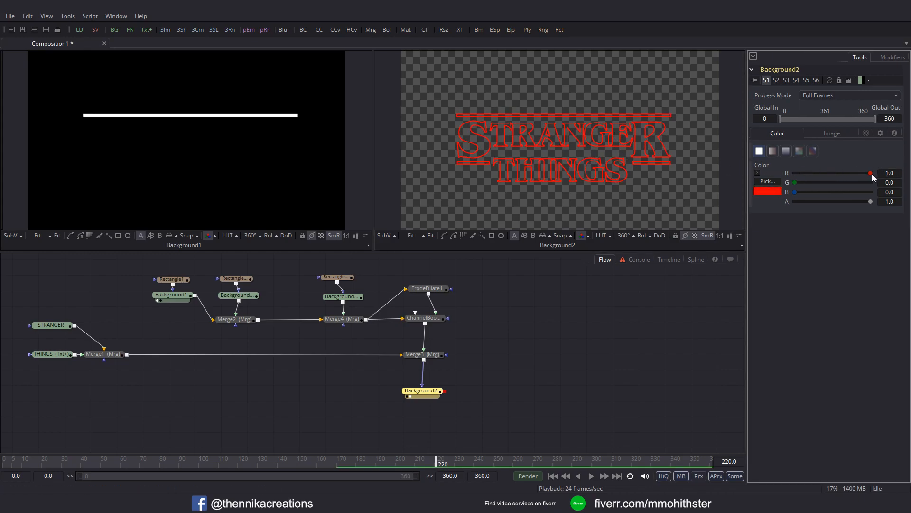
pyautogui.moveTo(865, 171); pyautogui.dragTo(779, 161)
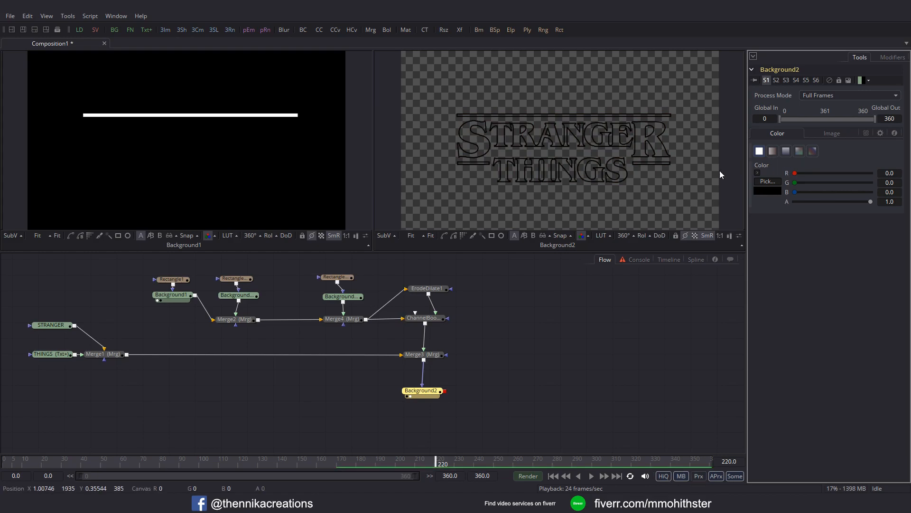
# - Switch Background2 to a gradient fill running from about (0.51, 0.46) at the title's middle to about (0.84, 0.36) at its lower end
pyautogui.click(813, 151)
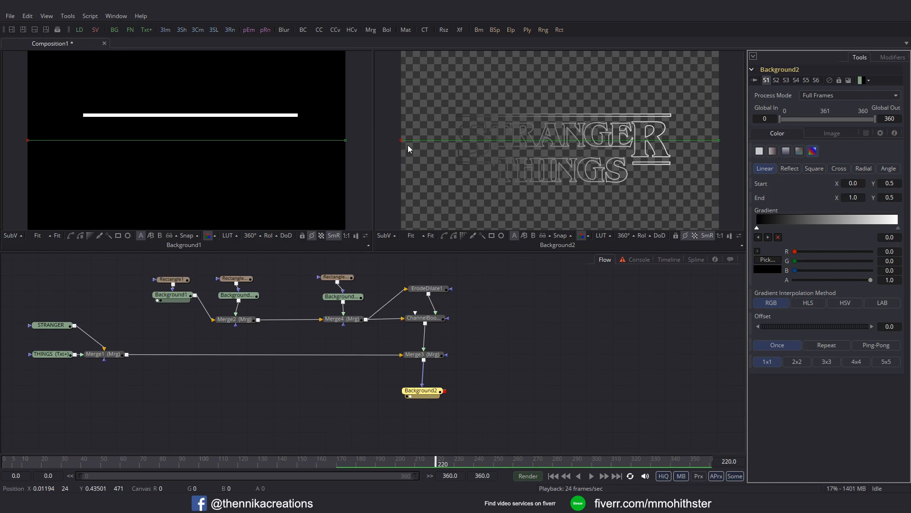
pyautogui.moveTo(400, 141); pyautogui.dragTo(564, 148)
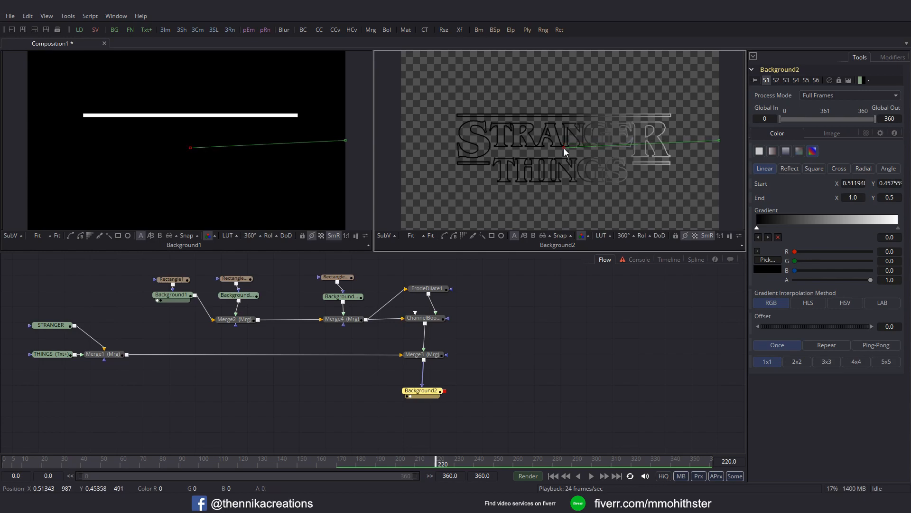
pyautogui.moveTo(719, 141); pyautogui.dragTo(667, 164)
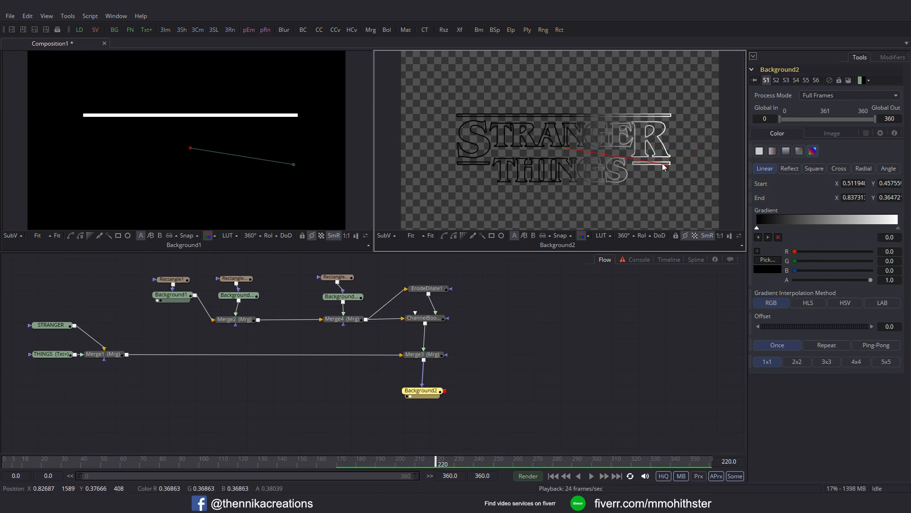
# - Set the red value of the gradient's start colour to 0.3
pyautogui.click(756, 228)
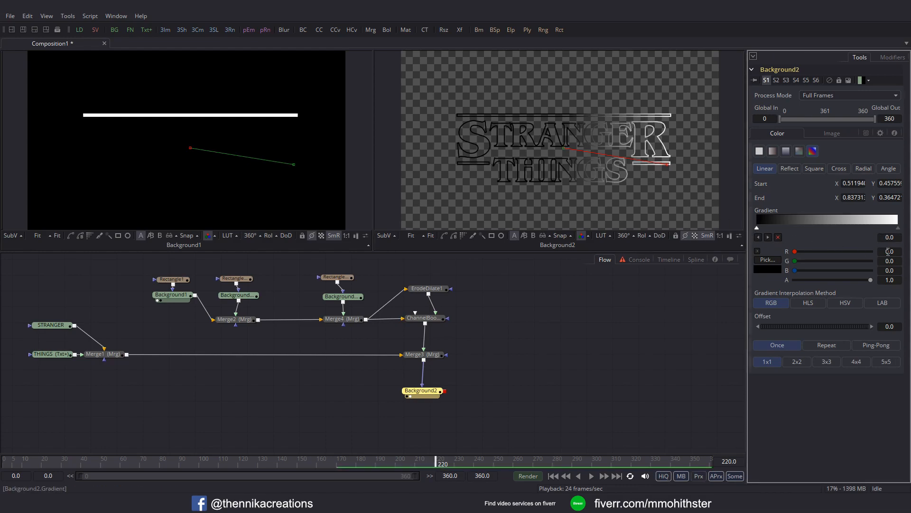
pyautogui.write('0.3')
pyautogui.press('Tab')
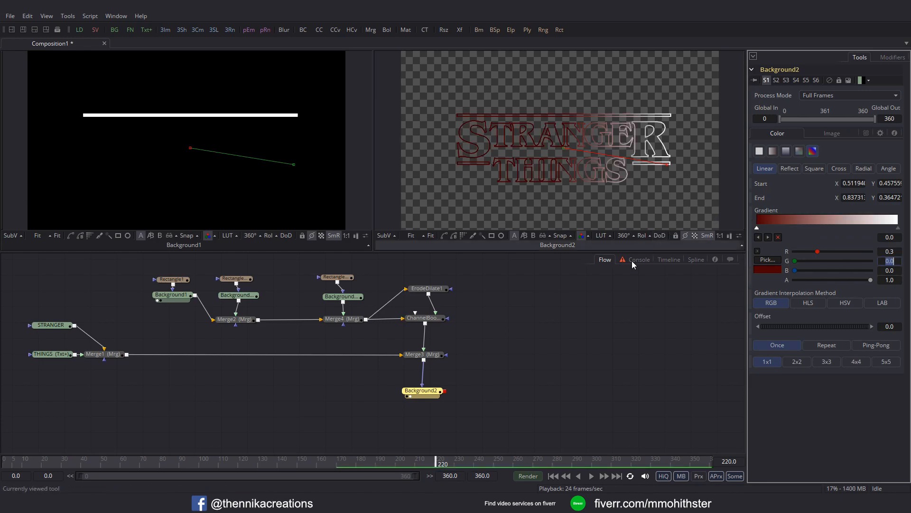
# - Set the gradient's end colour to red 0.75, green 0 and blue 0, and change the gradient type to Radial
pyautogui.click(899, 229)
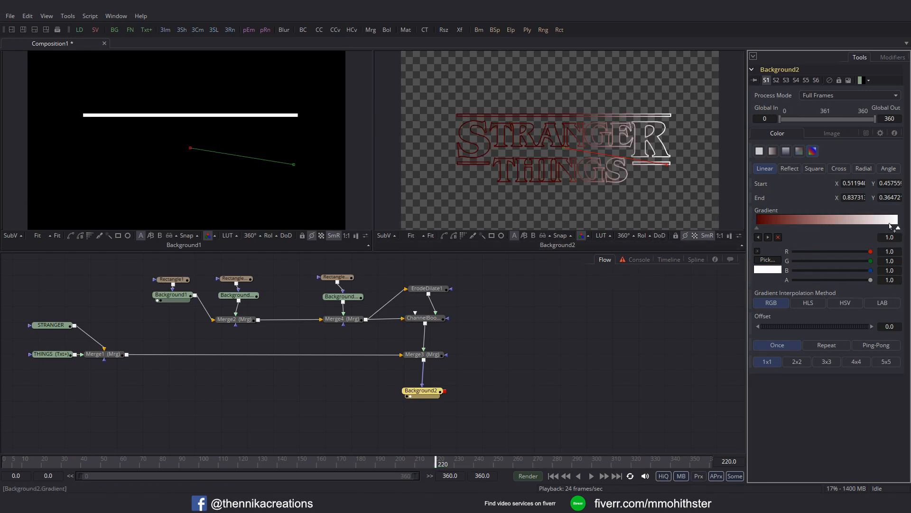
pyautogui.click(893, 252)
pyautogui.write('.7')
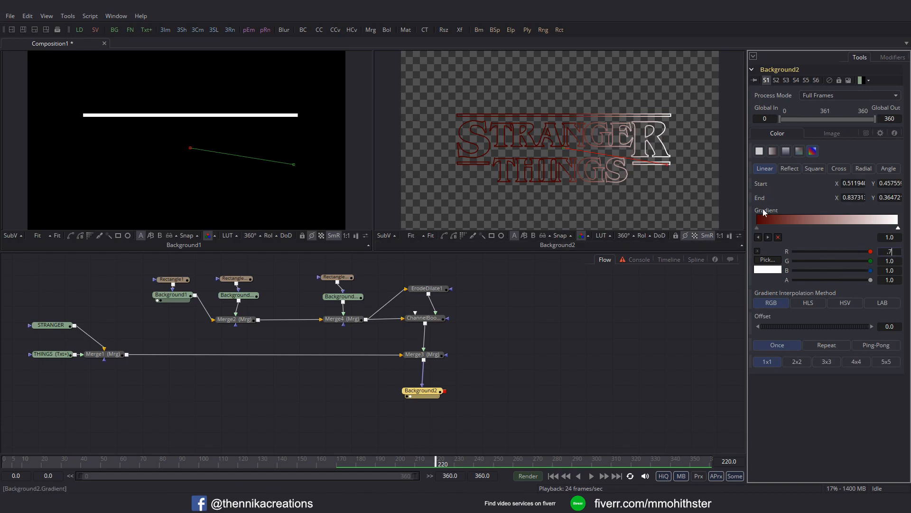
pyautogui.write('5')
pyautogui.press('Tab')
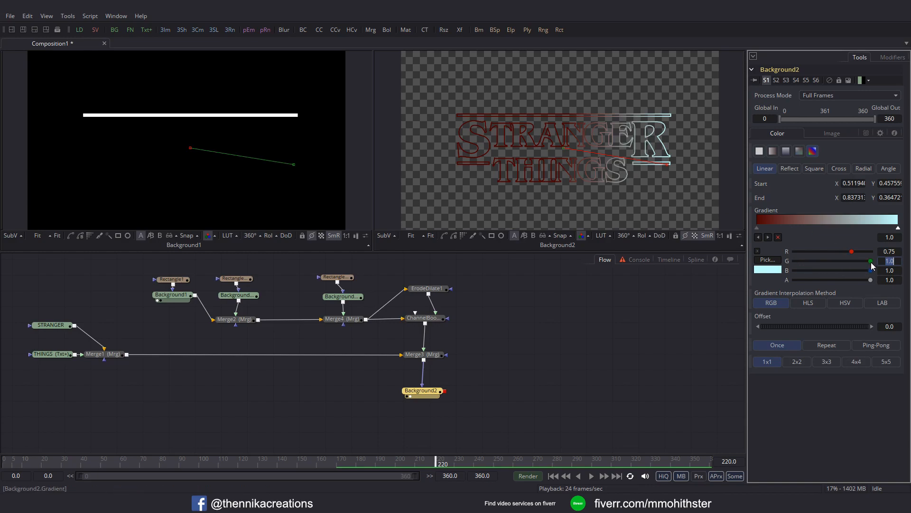
pyautogui.write('0')
pyautogui.press('Return')
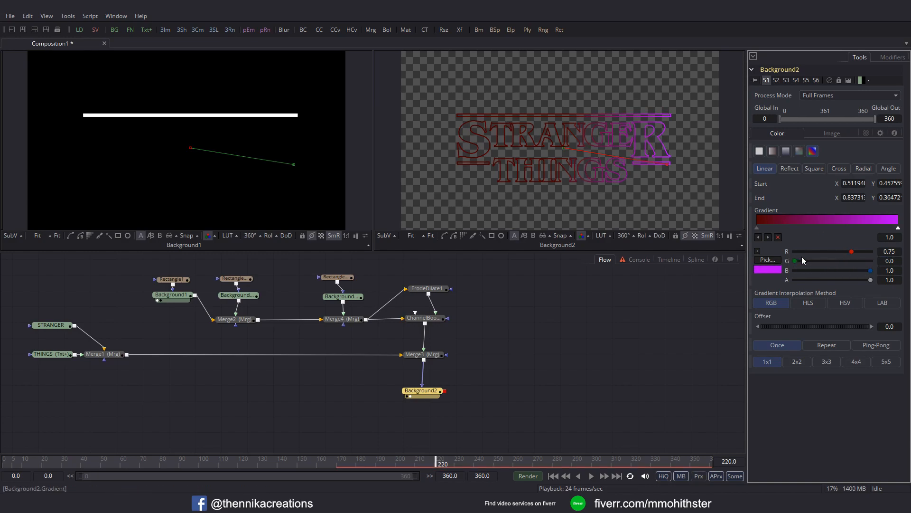
pyautogui.moveTo(869, 272); pyautogui.dragTo(744, 271)
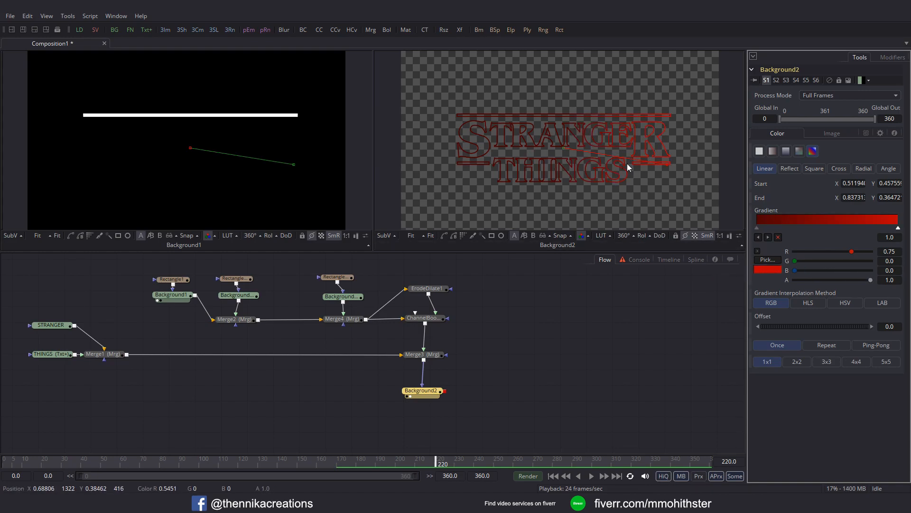
pyautogui.click(695, 235)
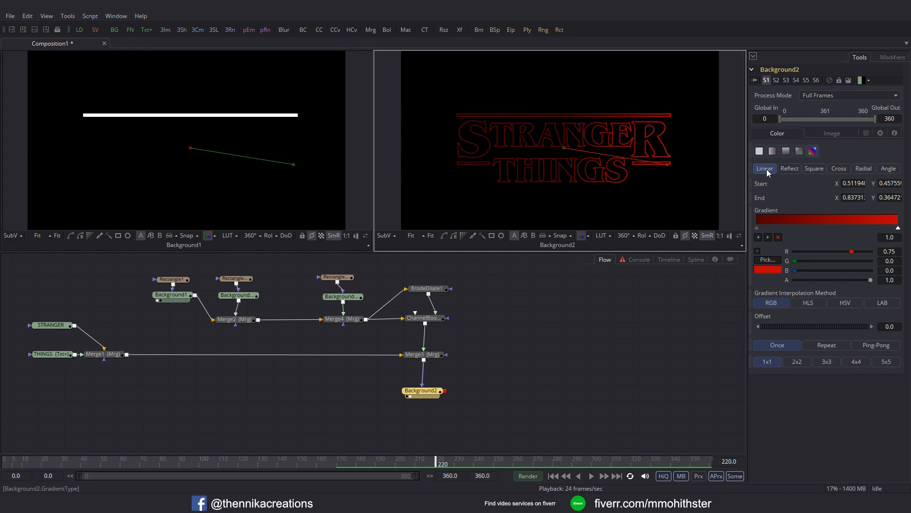
pyautogui.click(862, 169)
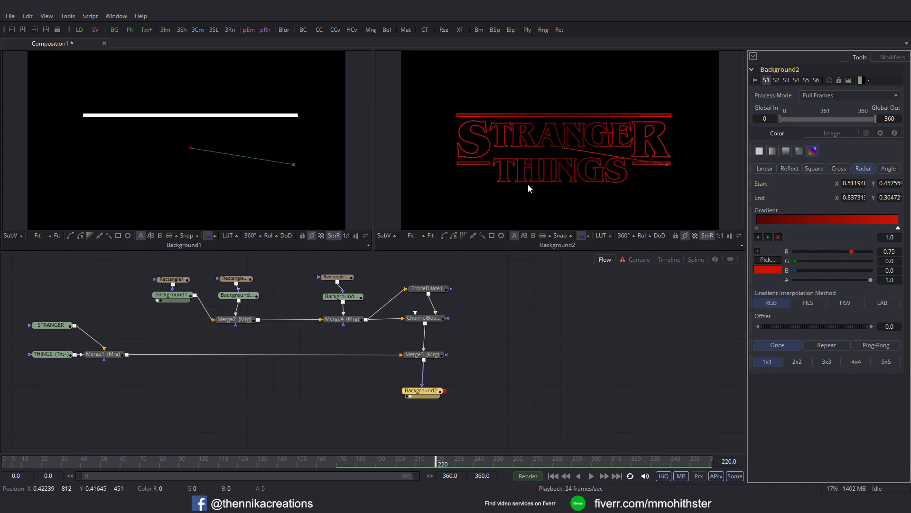
# - Add a Transform after Background2, show it in the second viewer, and move the title up to a centre Y of about 0.557
pyautogui.click(434, 391)
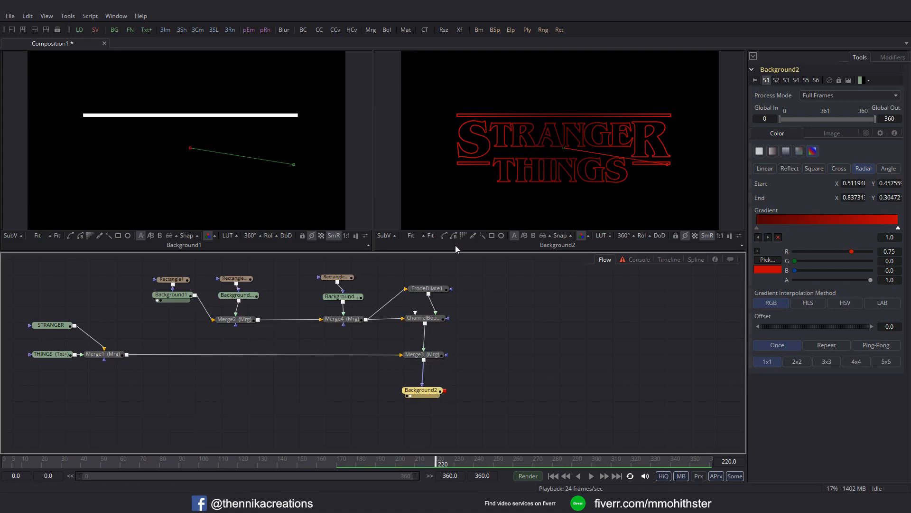
pyautogui.click(460, 30)
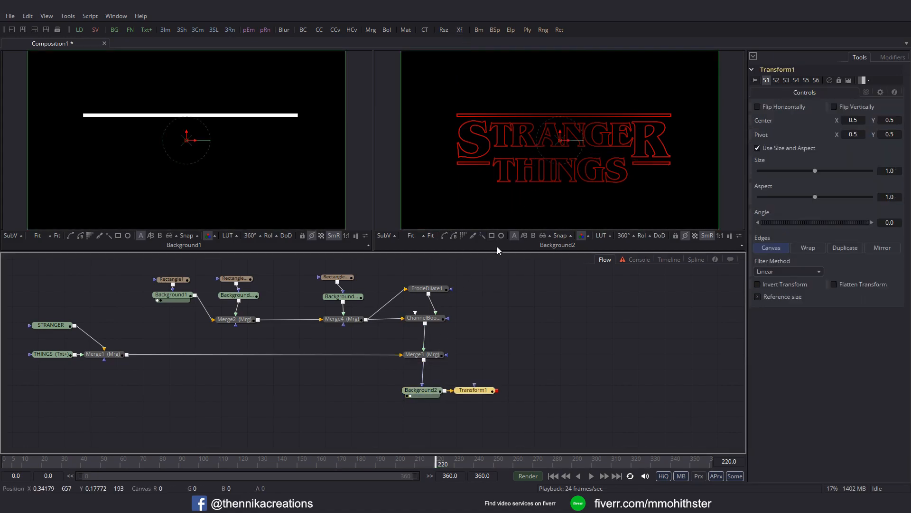
pyautogui.moveTo(488, 391); pyautogui.dragTo(534, 200)
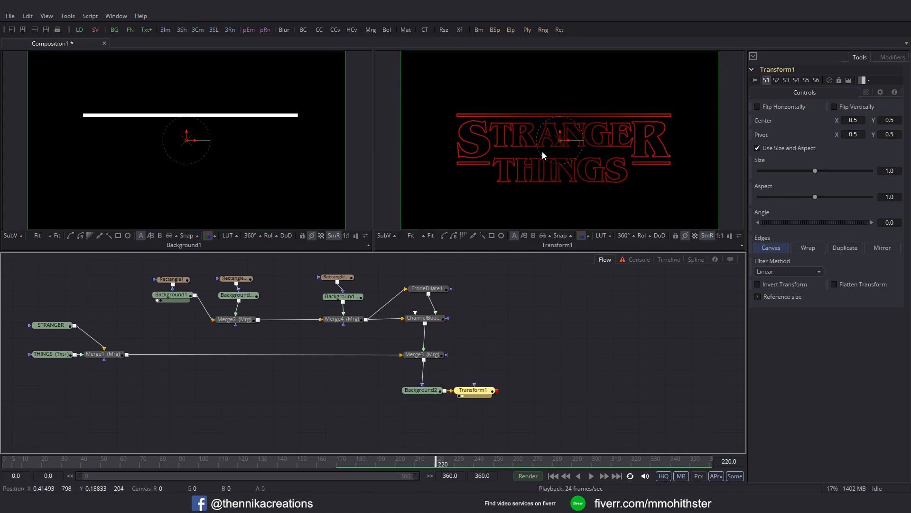
pyautogui.moveTo(561, 135); pyautogui.dragTo(560, 124)
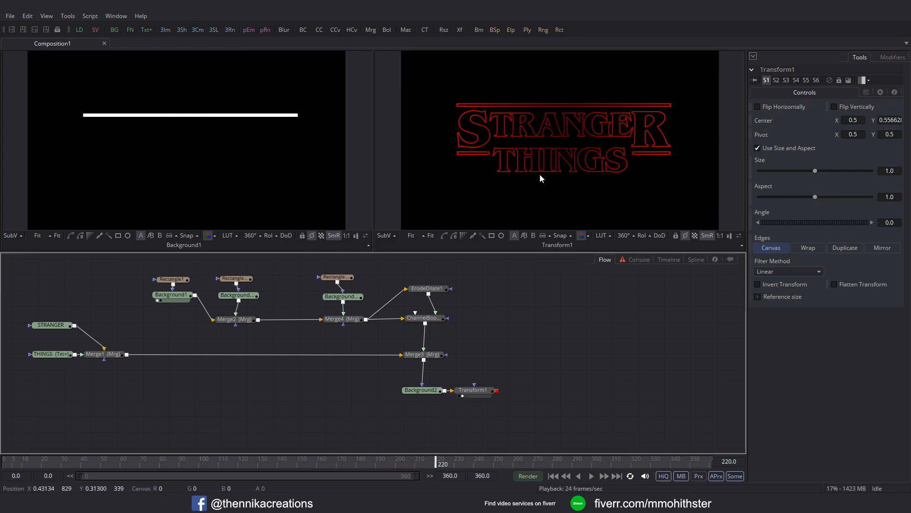
# - Examine the red gradient outline of the title's letters up close, ending on the whole title
pyautogui.click(542, 173)
pyautogui.moveTo(513, 176); pyautogui.dragTo(660, 76)
pyautogui.moveTo(563, 113); pyautogui.dragTo(532, 164)
pyautogui.moveTo(508, 192); pyautogui.dragTo(603, 137)
pyautogui.moveTo(544, 150); pyautogui.dragTo(507, 144)
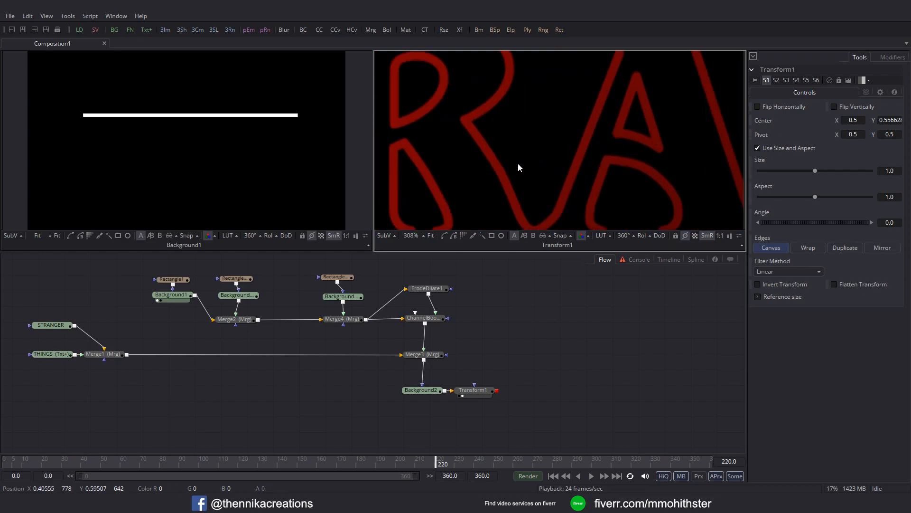
pyautogui.moveTo(614, 138); pyautogui.dragTo(482, 179)
pyautogui.moveTo(618, 156); pyautogui.dragTo(521, 174)
pyautogui.moveTo(594, 152); pyautogui.dragTo(477, 137)
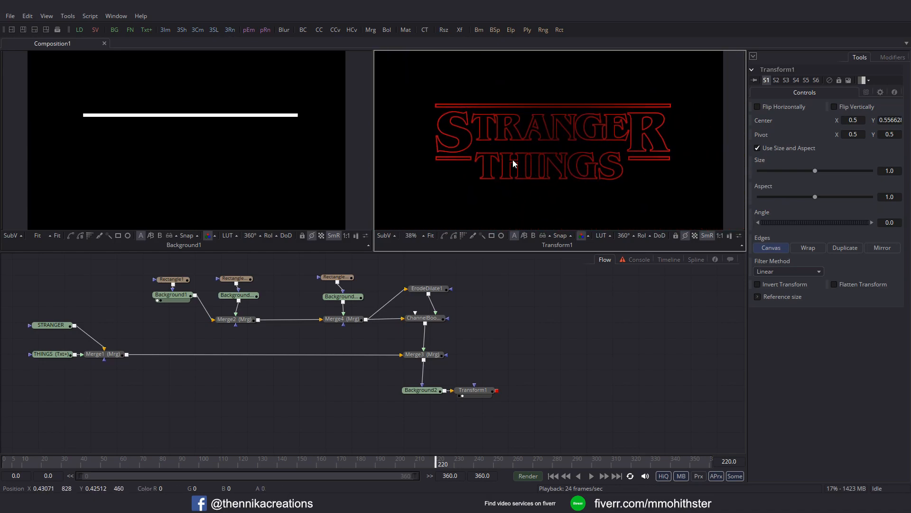
# - Add a FastNoise node in the empty area beside Merge3 and show it in the first viewer
pyautogui.click(500, 357)
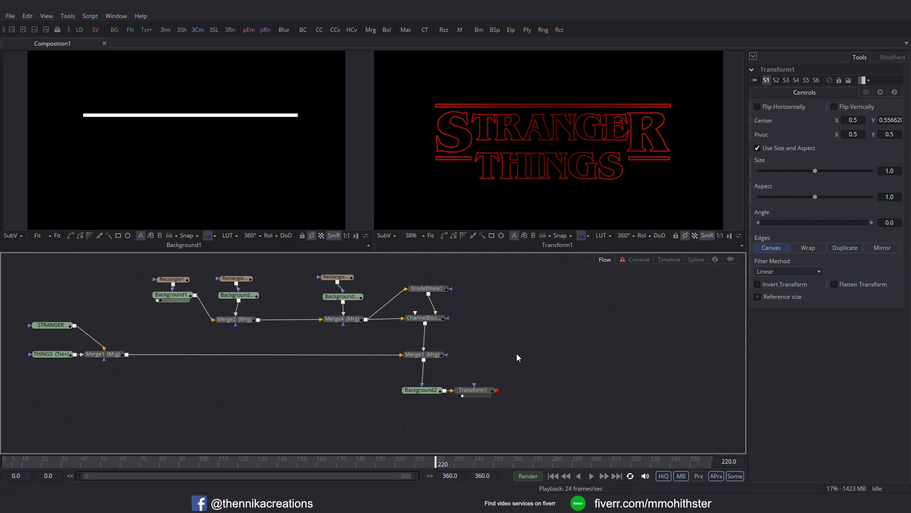
pyautogui.hotkey('shift', 'space')
pyautogui.write('er')
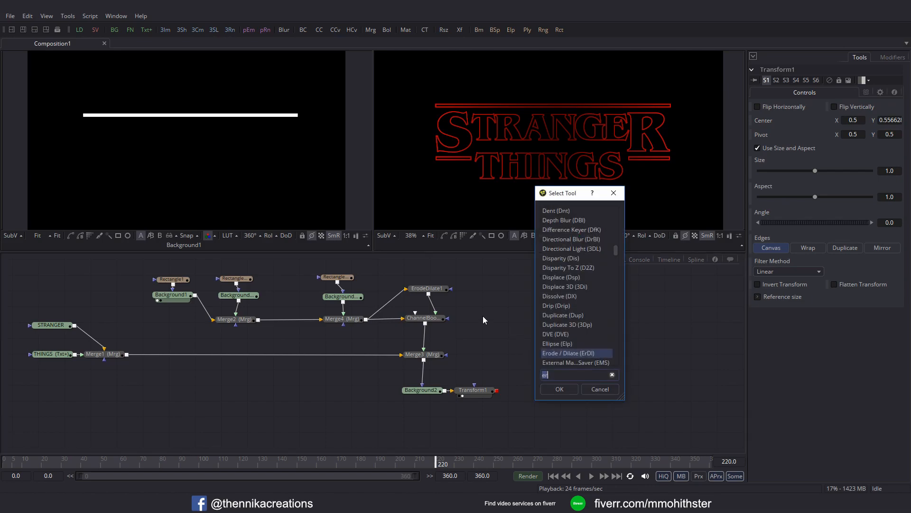
pyautogui.write('fast')
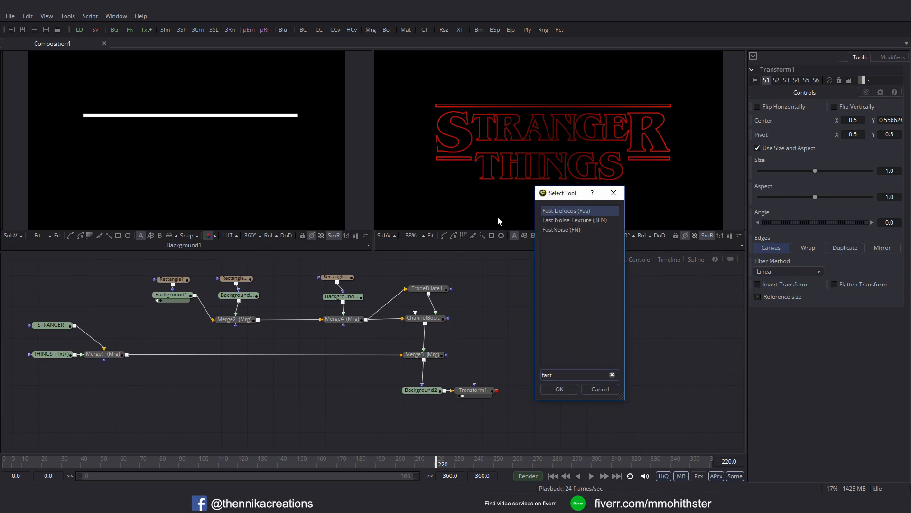
pyautogui.click(572, 229)
pyautogui.click(565, 389)
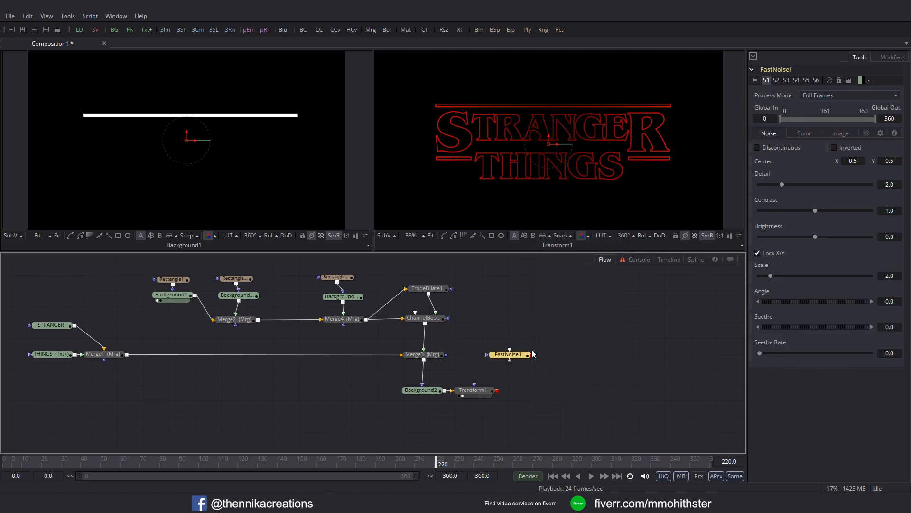
pyautogui.press('1')
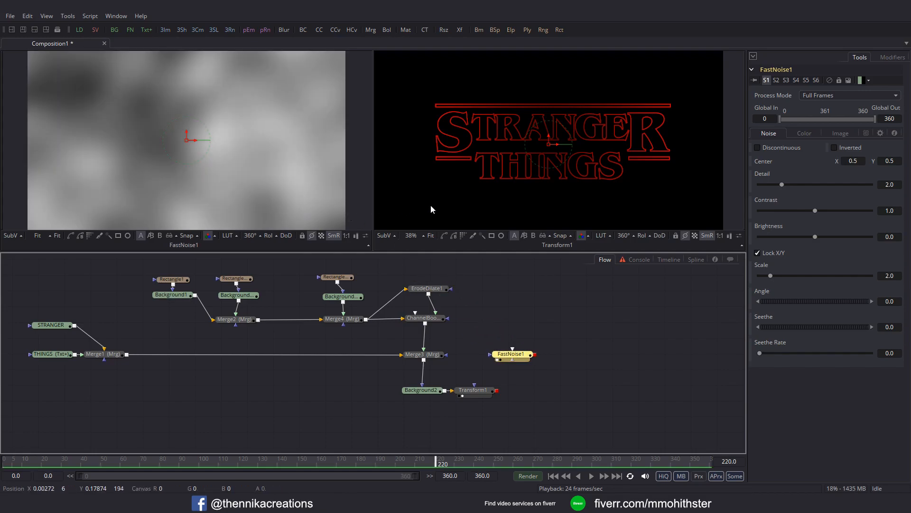
# - Set the noise's detail to 8.5, its contrast to about 3.43 and its brightness to about 0.21
pyautogui.moveTo(783, 184); pyautogui.dragTo(855, 187)
pyautogui.moveTo(815, 210); pyautogui.dragTo(849, 211)
pyautogui.moveTo(813, 236); pyautogui.dragTo(825, 236)
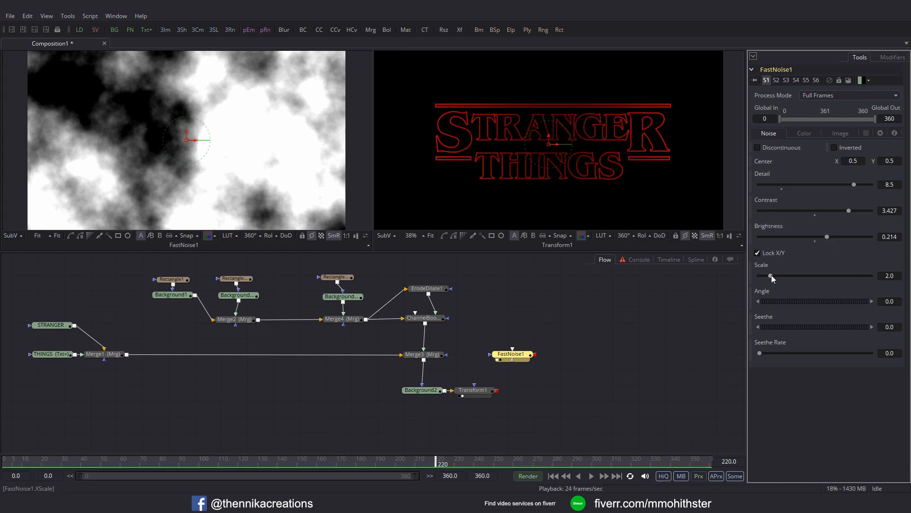
# - Set the noise's scale to 100 and its seethe to about 0.21
pyautogui.moveTo(771, 275); pyautogui.dragTo(873, 275)
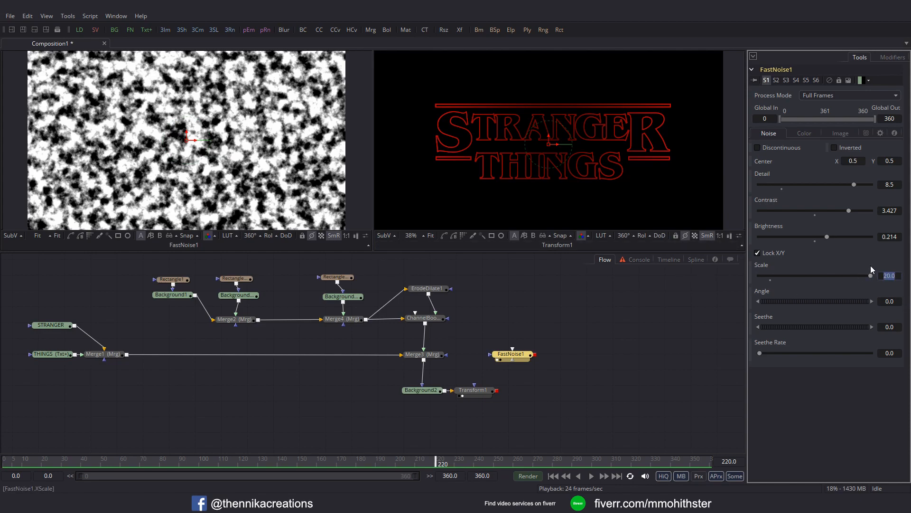
pyautogui.write('0')
pyautogui.press('Tab')
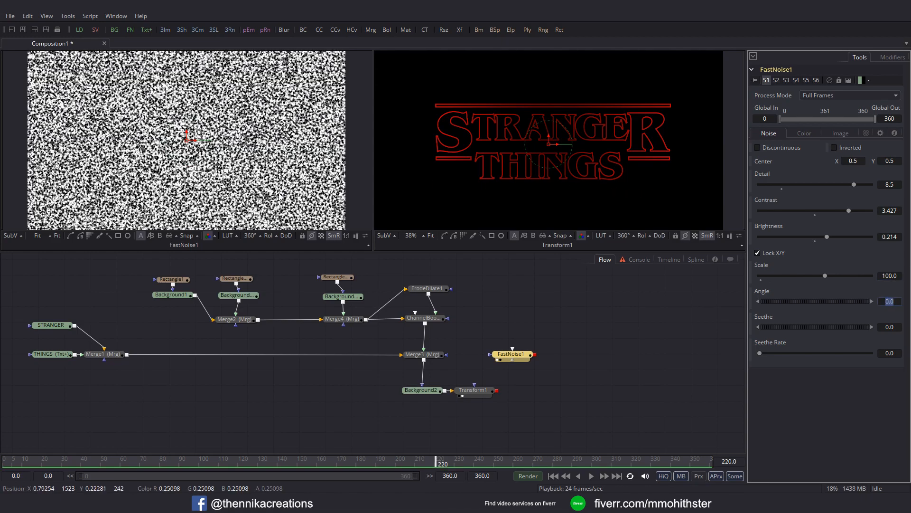
pyautogui.moveTo(785, 326); pyautogui.dragTo(807, 329)
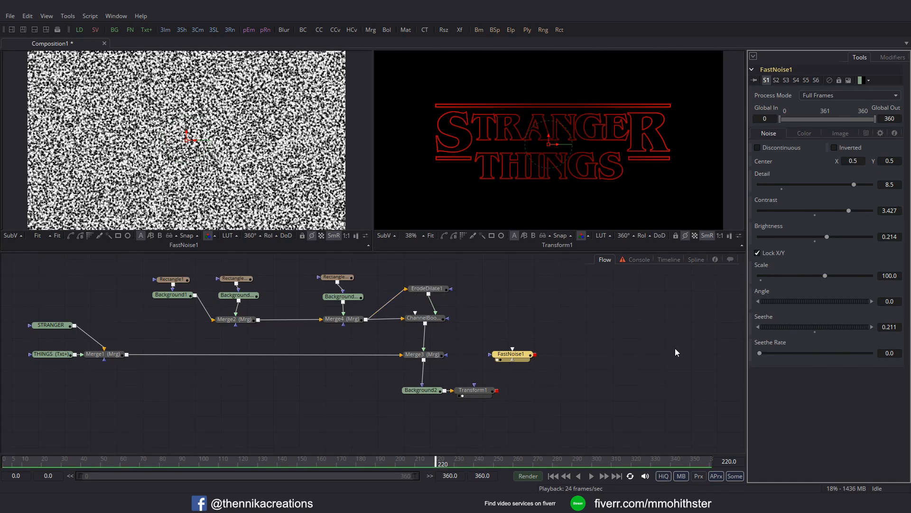
# - Play the composition from frame 0 to check whether the noise moves during the title animation, stopping around frame 84
pyautogui.click(23, 462)
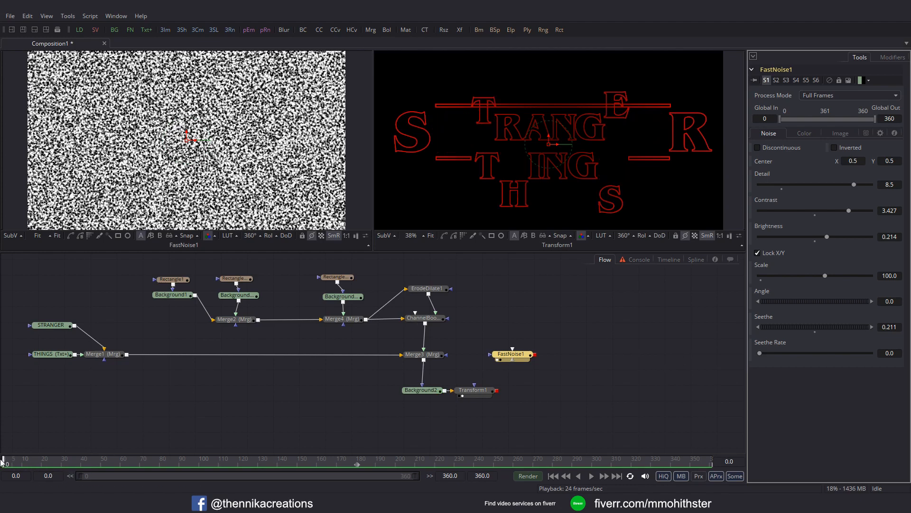
pyautogui.click(591, 476)
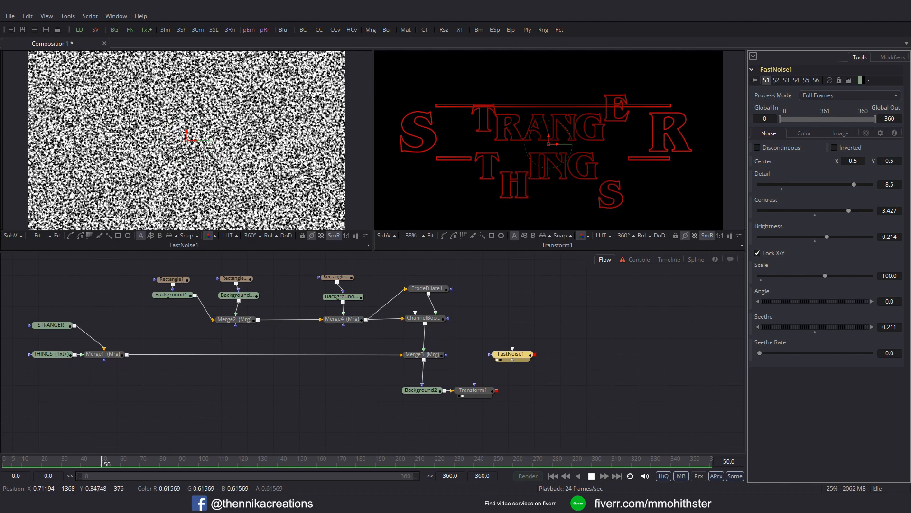
pyautogui.click(593, 477)
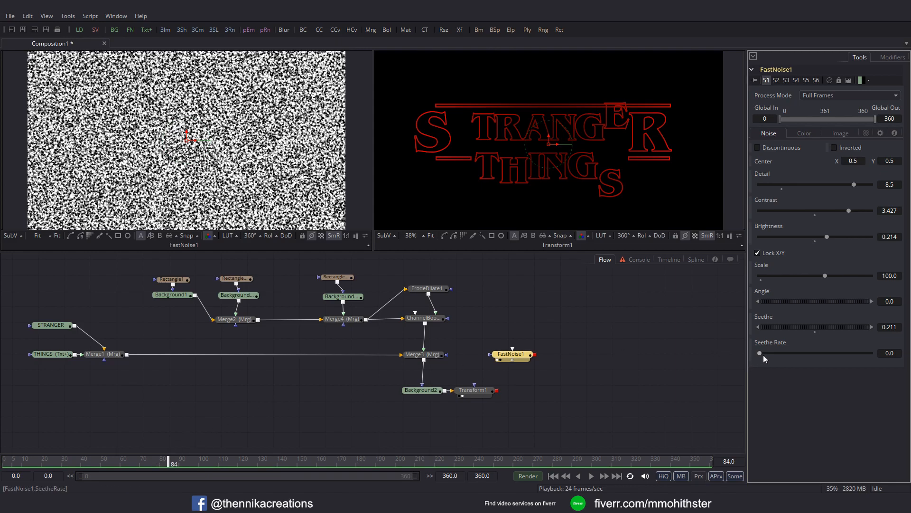
# - Set the noise's seethe rate to about 0.19 and play the composition from frame 0, stopping around frame 74
pyautogui.moveTo(760, 355); pyautogui.dragTo(781, 348)
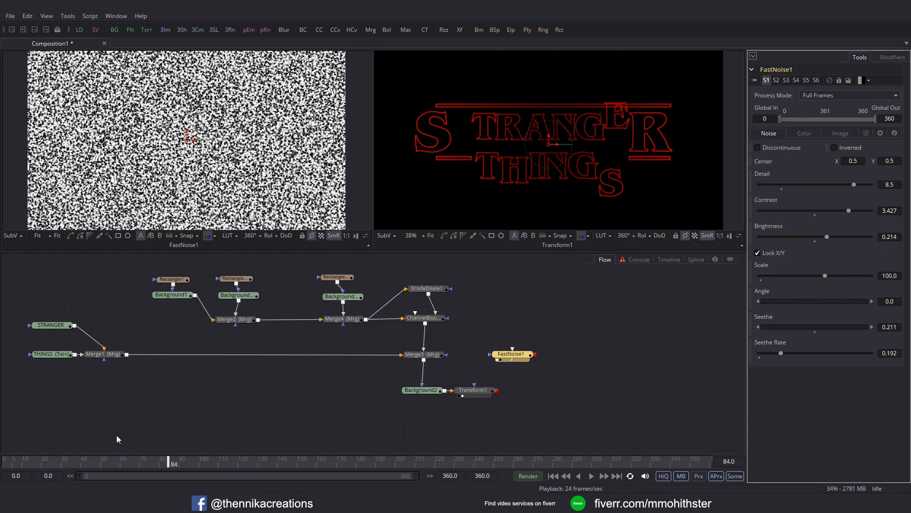
pyautogui.click(4, 463)
pyautogui.click(591, 475)
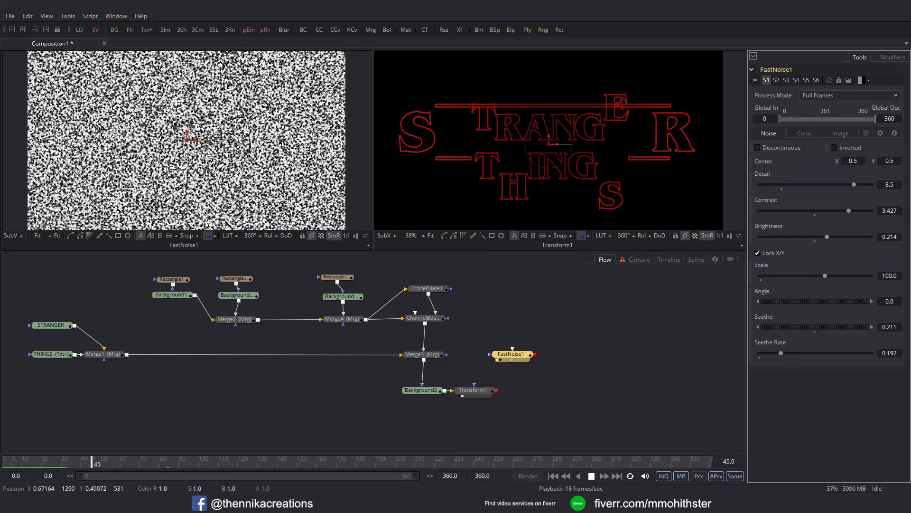
pyautogui.click(592, 476)
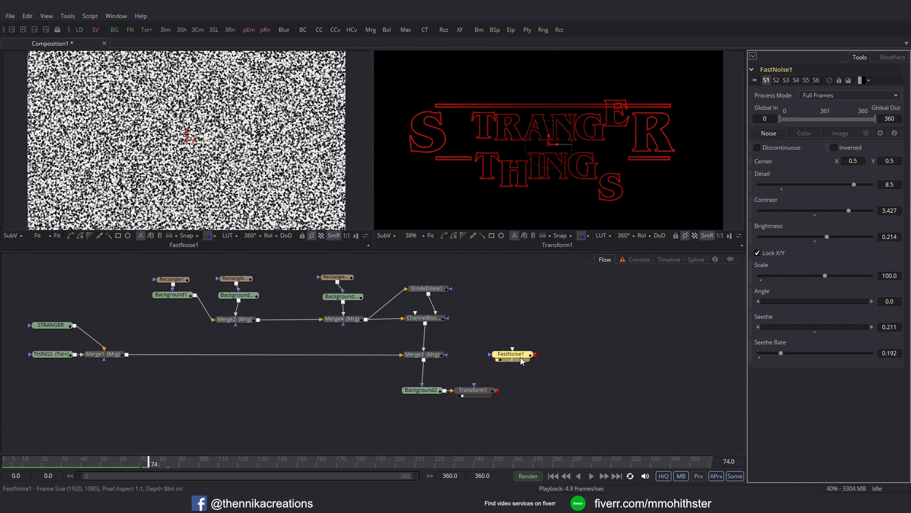
# - Add a Channel Booleans node after Transform1, feed FastNoise1 into its foreground and show it in the second viewer
pyautogui.click(492, 393)
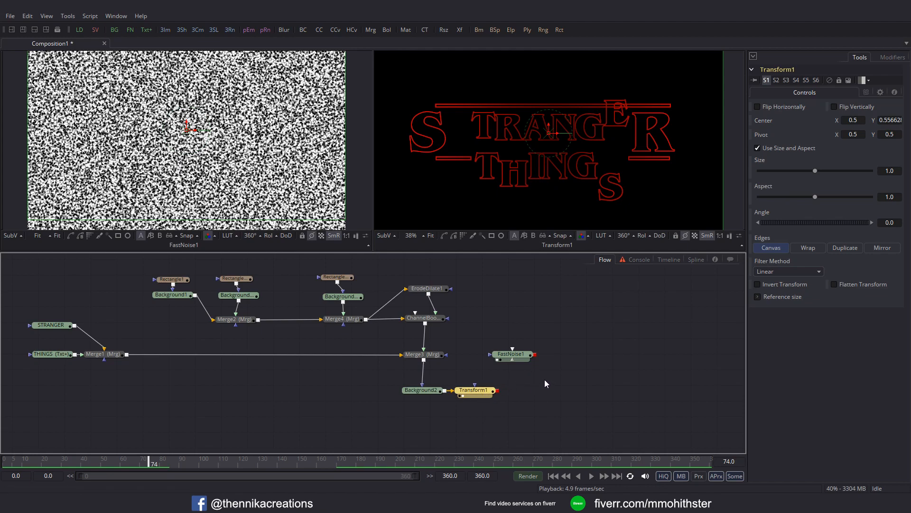
pyautogui.hotkey('shift', 'space')
pyautogui.write('chann')
pyautogui.click(571, 220)
pyautogui.click(569, 393)
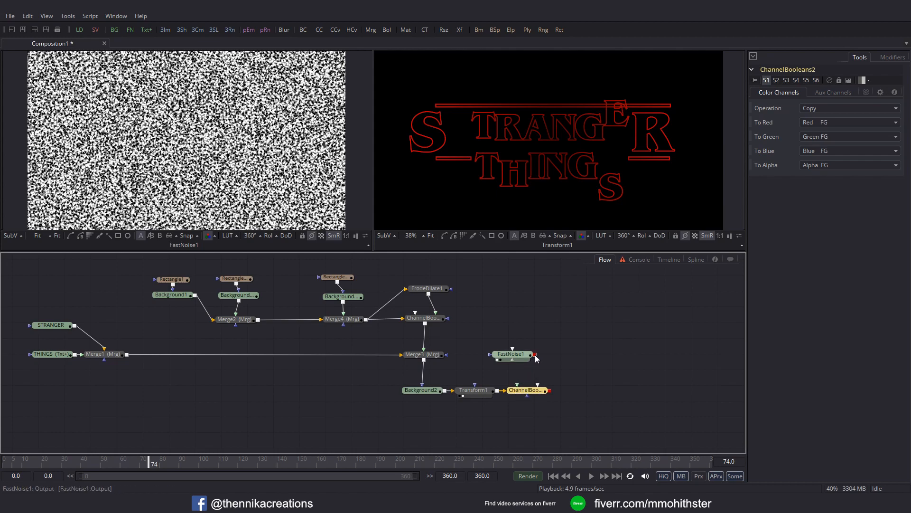
pyautogui.moveTo(535, 356); pyautogui.dragTo(568, 179)
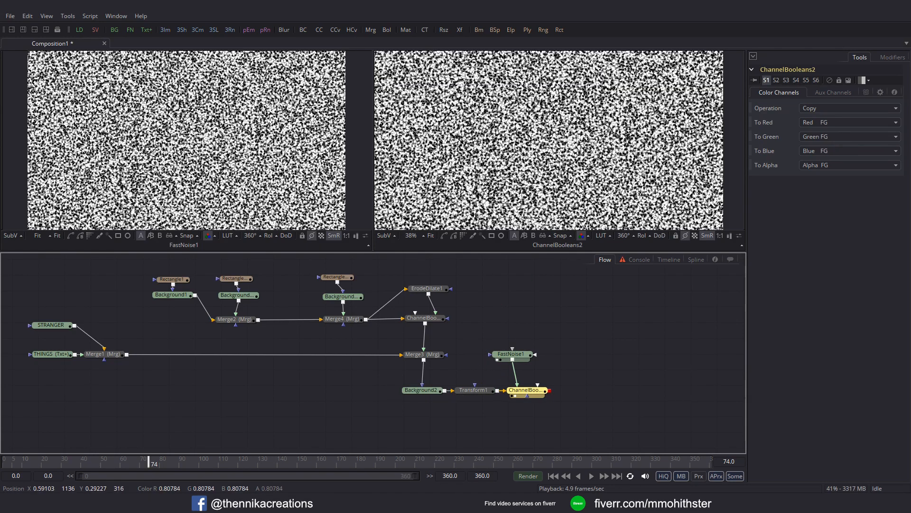
# - Set the new Channel Booleans operation to Divide and inspect the noise on the letter outlines up close
pyautogui.click(822, 107)
pyautogui.click(819, 182)
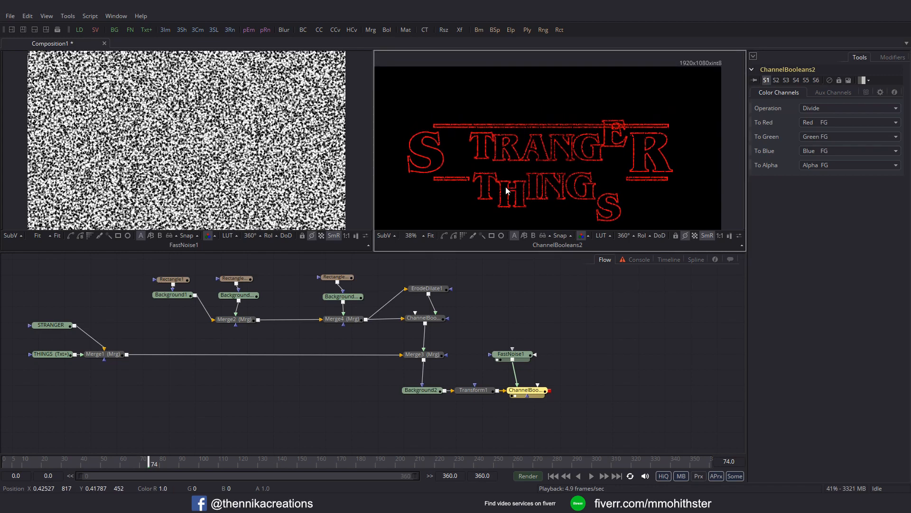
pyautogui.scroll(5, 527, 133)
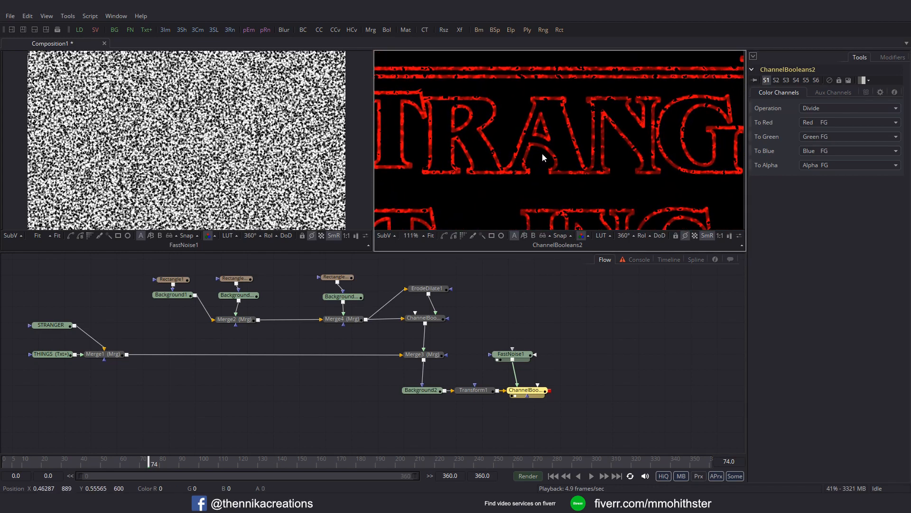
# - Insert a Blur node between FastNoise1 and the second Channel Booleans, space the nodes apart and set the blur size to 6.8
pyautogui.click(524, 357)
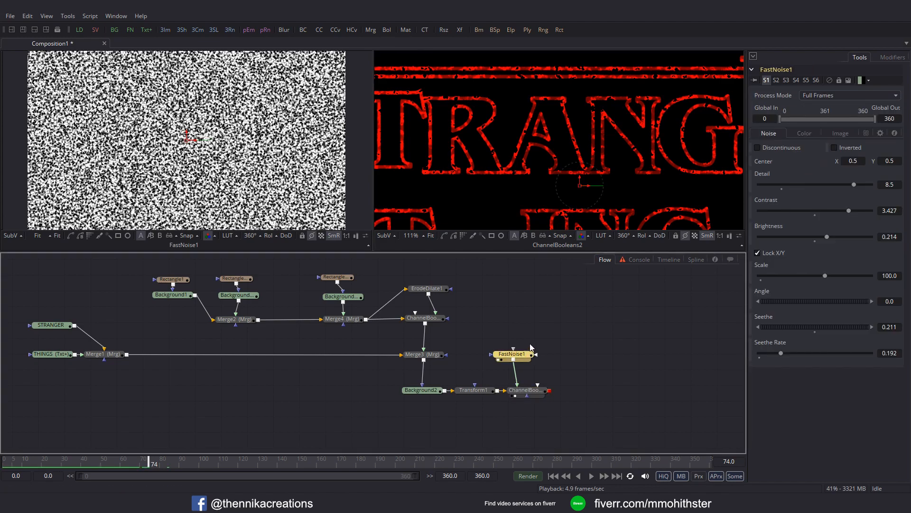
pyautogui.click(284, 30)
pyautogui.moveTo(518, 370); pyautogui.dragTo(588, 355)
pyautogui.moveTo(533, 394); pyautogui.dragTo(600, 393)
pyautogui.click(596, 357)
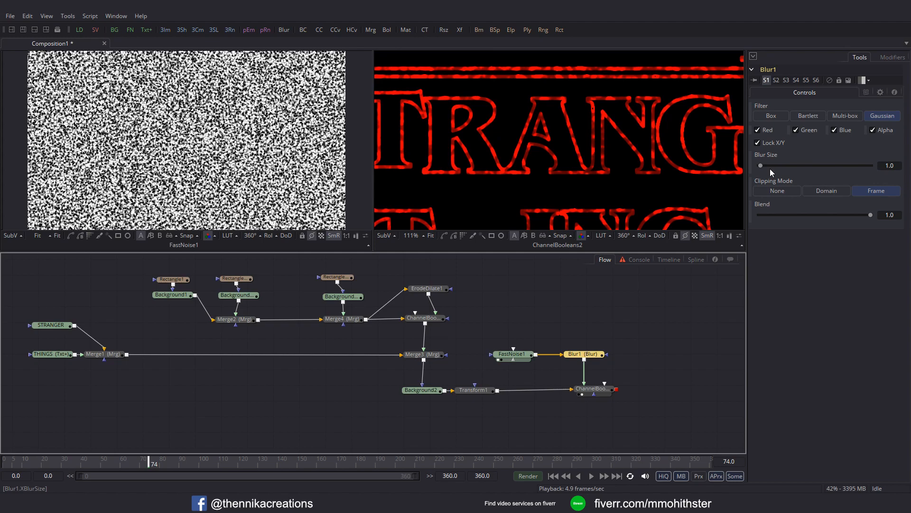
pyautogui.moveTo(761, 165); pyautogui.dragTo(770, 167)
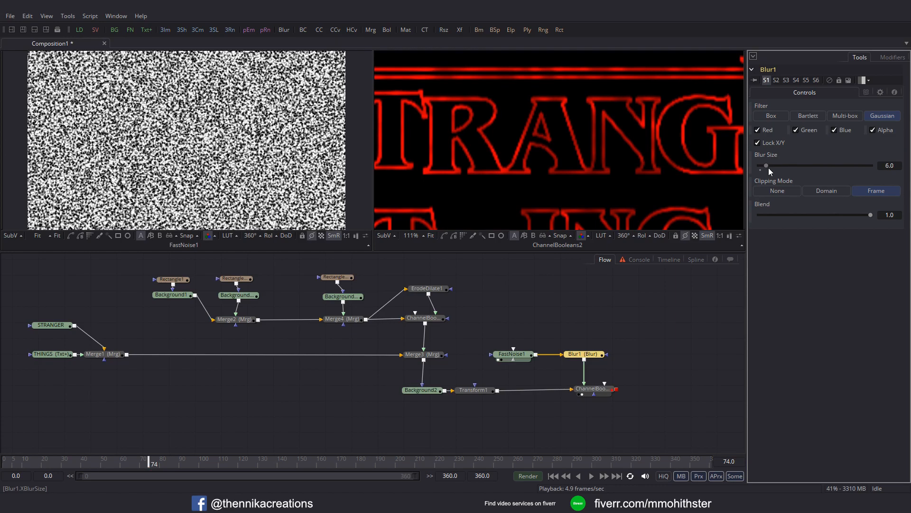
pyautogui.moveTo(769, 168); pyautogui.dragTo(770, 168)
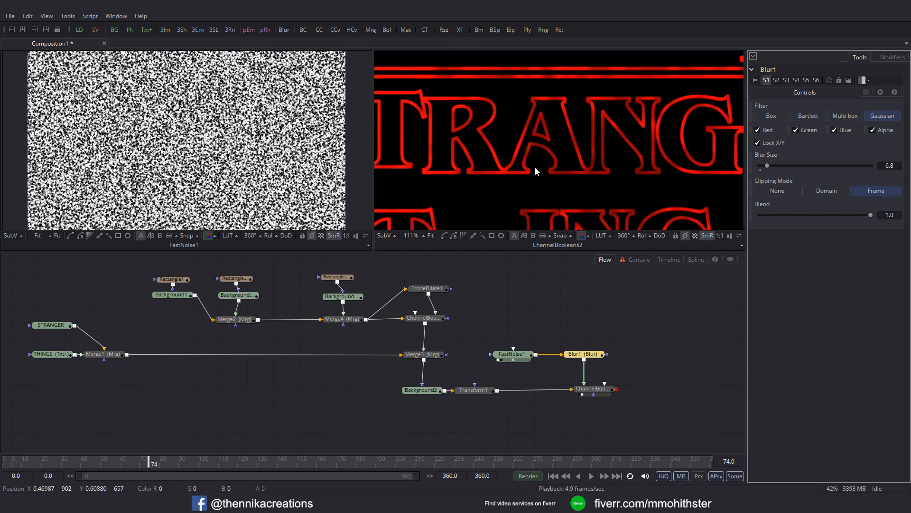
# - Play the composition from the start to check the blurred noise on the outlines, stopping around frame 84
pyautogui.click(6, 459)
pyautogui.click(592, 476)
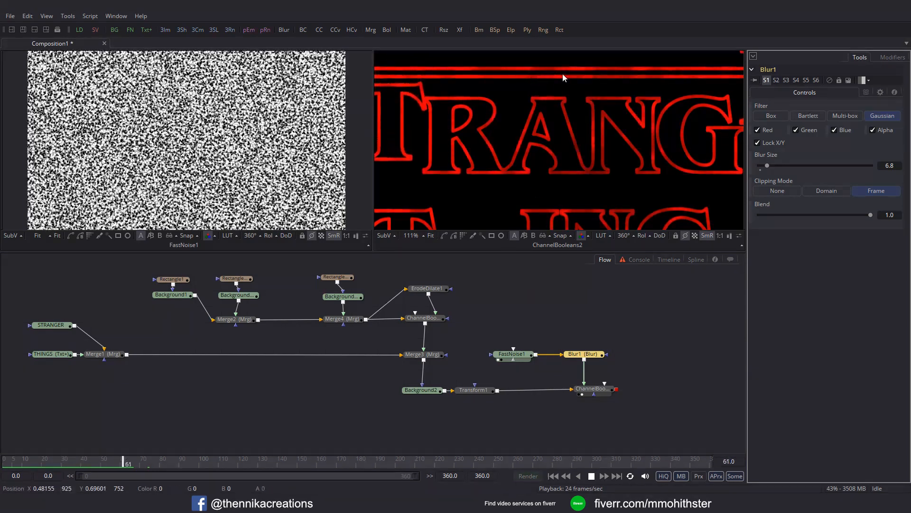
pyautogui.click(591, 477)
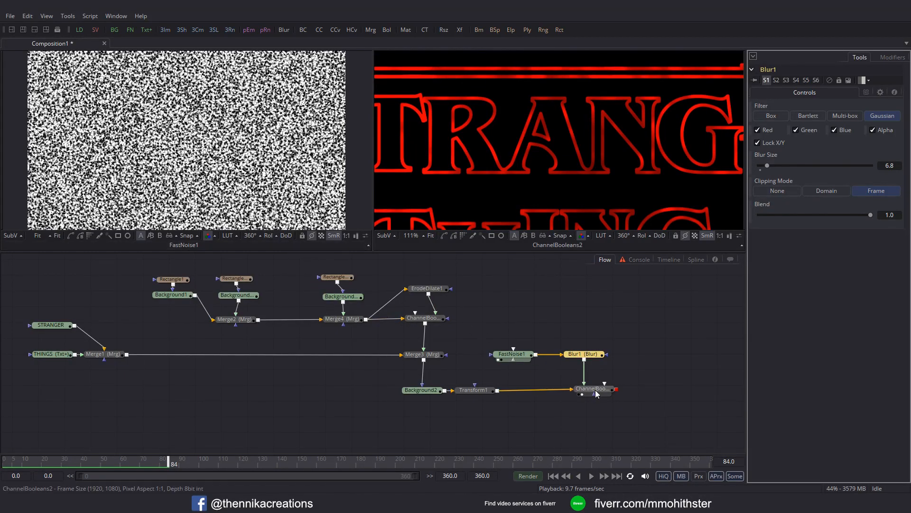
# - Show the second Channel Booleans in the first viewer and keyframe Rectangle1's current width at frame 165
pyautogui.moveTo(597, 390); pyautogui.dragTo(266, 190)
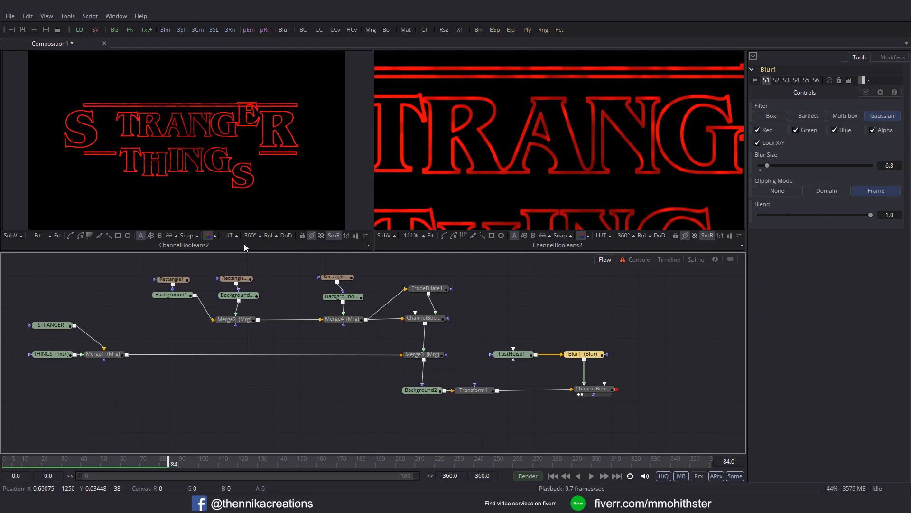
pyautogui.click(185, 279)
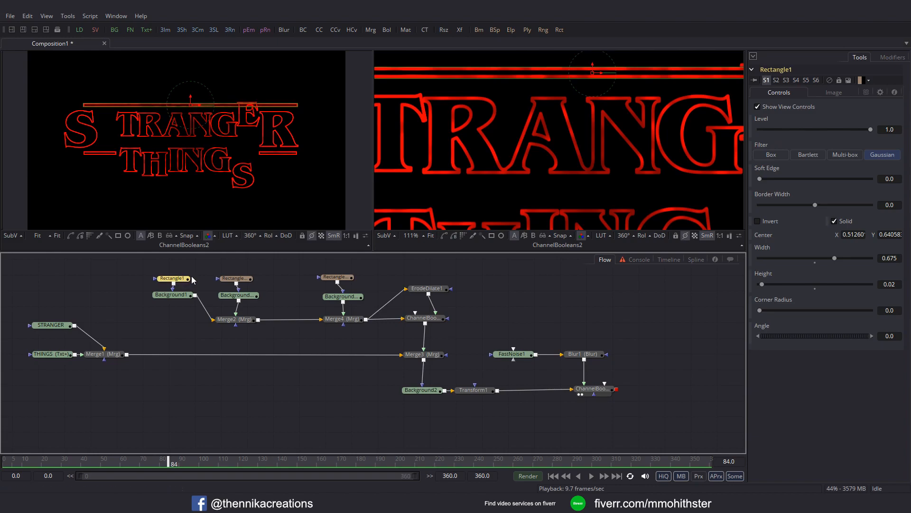
pyautogui.click(189, 463)
pyautogui.moveTo(189, 463); pyautogui.dragTo(252, 467)
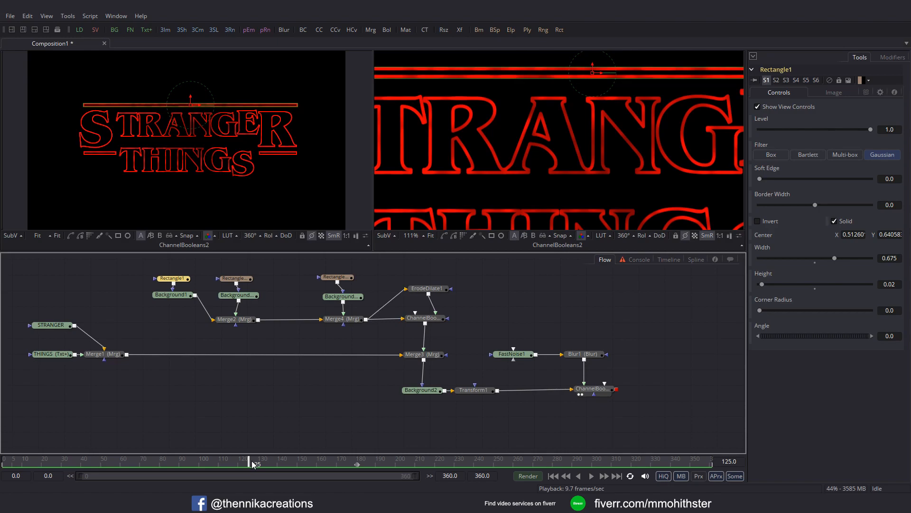
pyautogui.click(329, 464)
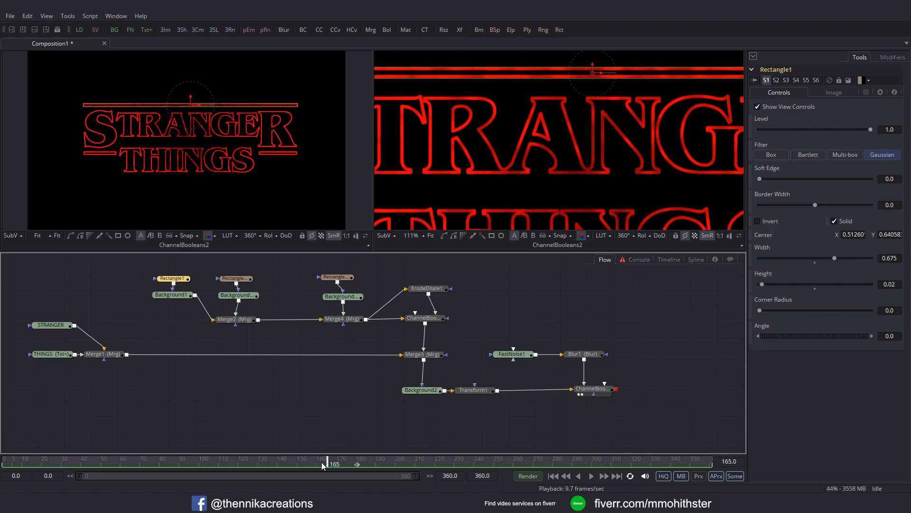
pyautogui.click(750, 253)
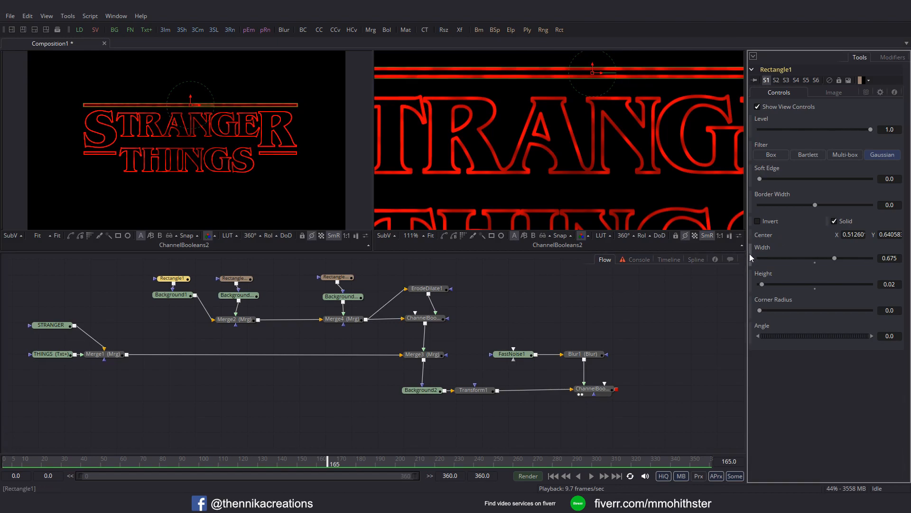
# - Set Rectangle1's width to 0 at frame 125
pyautogui.click(251, 465)
pyautogui.moveTo(251, 465); pyautogui.dragTo(248, 465)
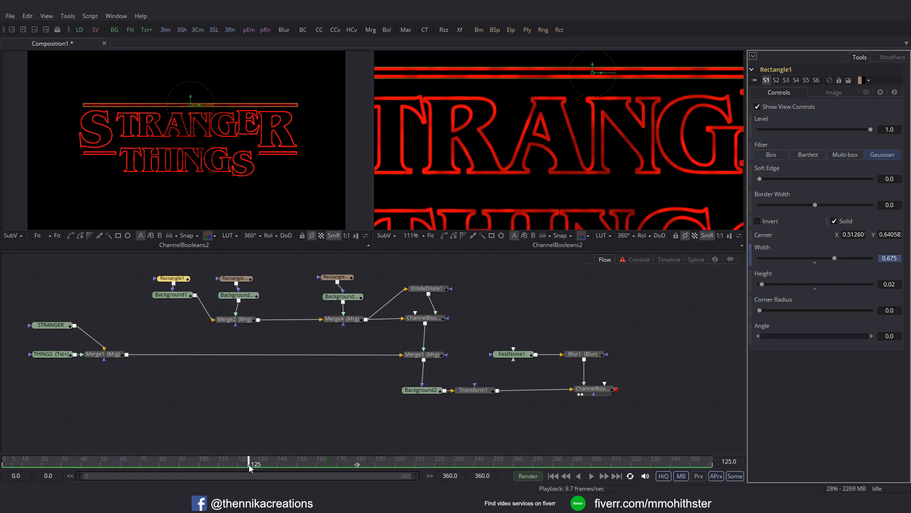
pyautogui.moveTo(833, 258); pyautogui.dragTo(708, 255)
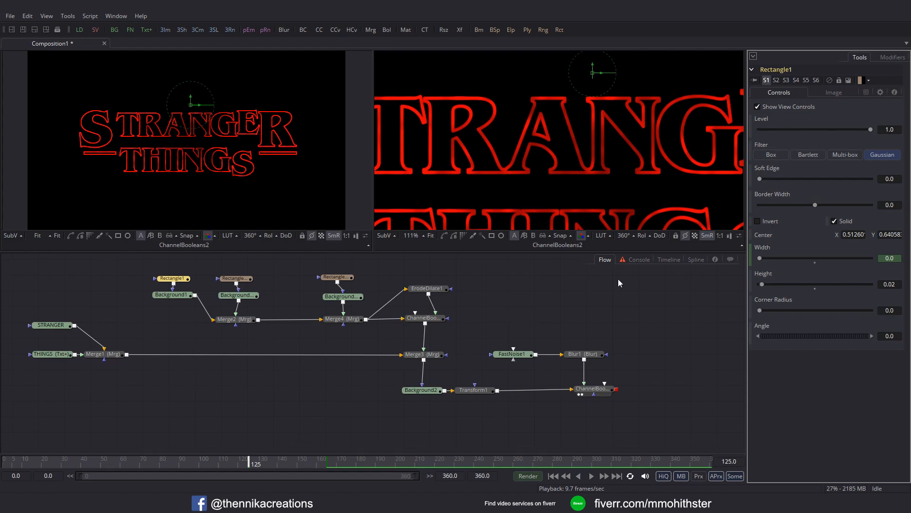
# - Fit Rectangle1's width curve in the spline editor and smooth all its keyframes
pyautogui.click(696, 259)
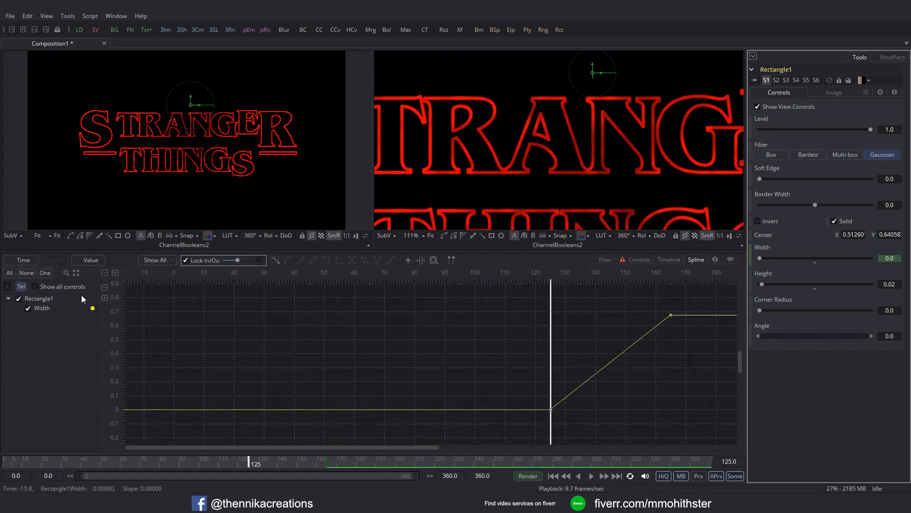
pyautogui.click(77, 273)
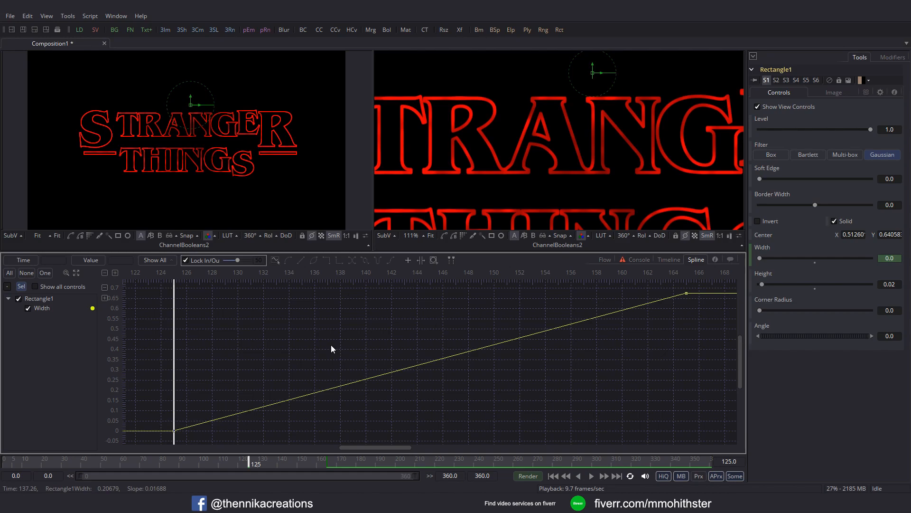
pyautogui.hotkey('ctrl', 'a')
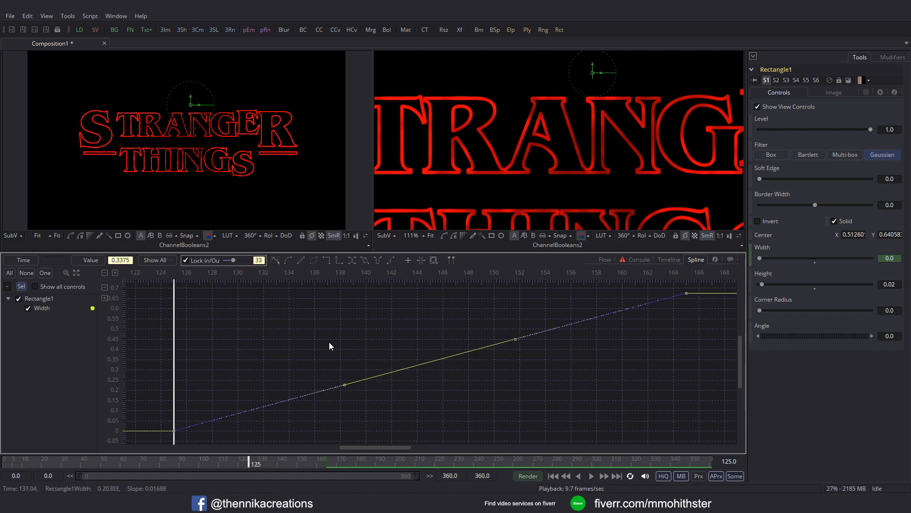
pyautogui.press('s')
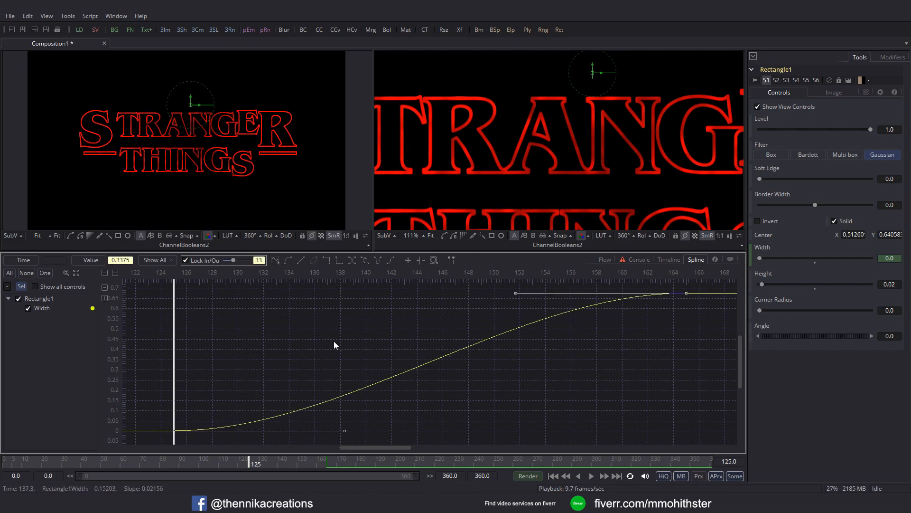
# - Add a width keyframe at frame 145 and steepen the curve through it with its handles
pyautogui.moveTo(174, 347); pyautogui.dragTo(426, 344)
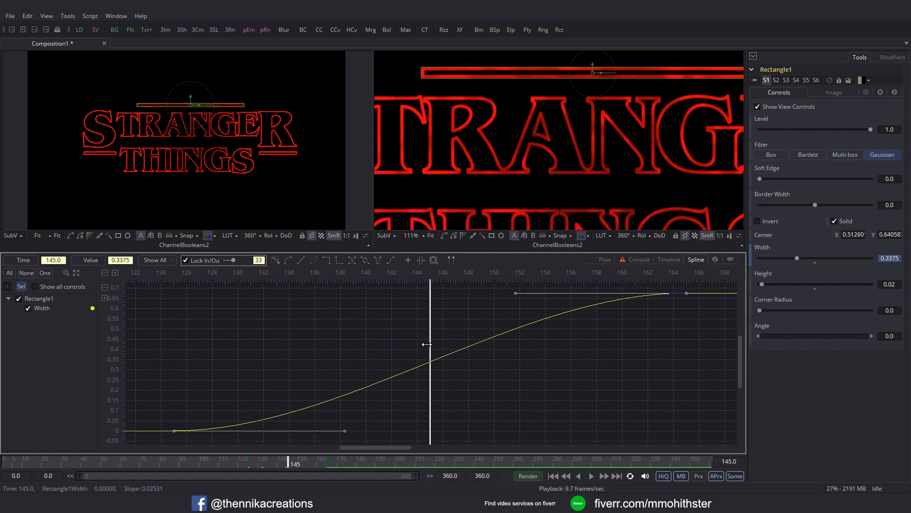
pyautogui.press('k')
pyautogui.moveTo(408, 347); pyautogui.dragTo(483, 398)
pyautogui.moveTo(345, 396); pyautogui.dragTo(401, 432)
pyautogui.moveTo(467, 296); pyautogui.dragTo(432, 330)
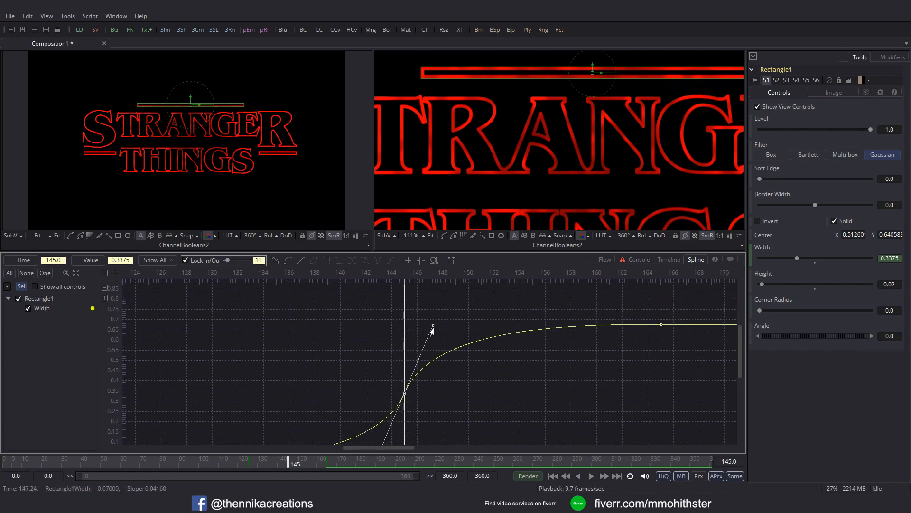
# - Set the ease of the last and first keyframes on the width curve to 70
pyautogui.click(661, 325)
pyautogui.write('70')
pyautogui.press('Return')
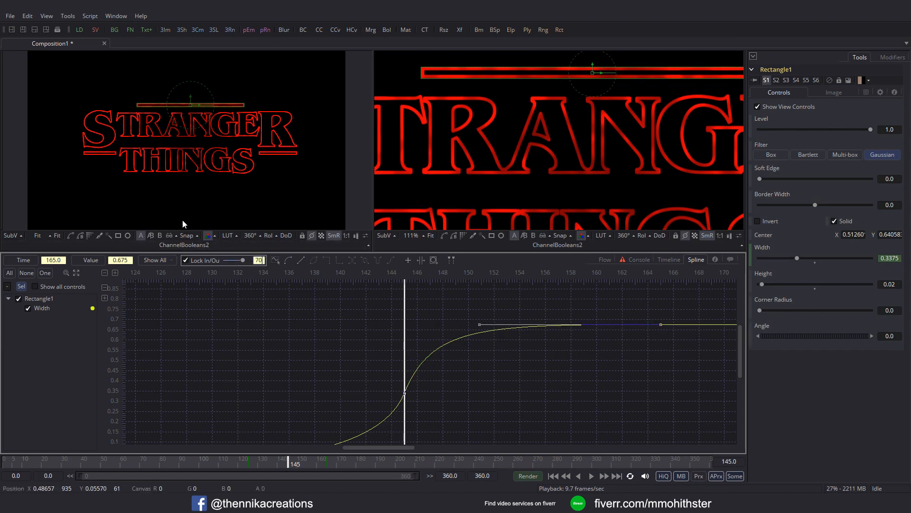
pyautogui.moveTo(335, 366); pyautogui.dragTo(415, 315)
pyautogui.moveTo(227, 406); pyautogui.dragTo(231, 413)
pyautogui.write('70')
pyautogui.press('Return')
# - Return to the node flow and play back the upper bar's width animation, stopping around frame 176
pyautogui.click(603, 259)
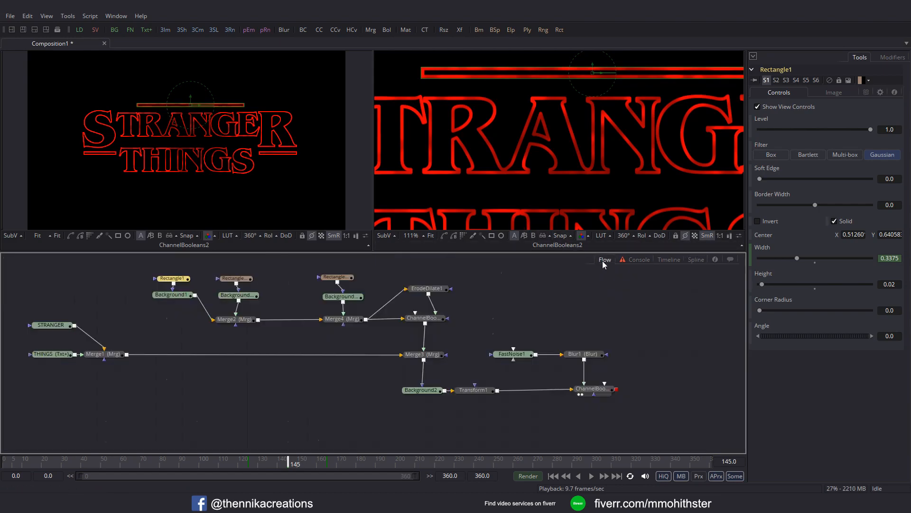
pyautogui.press('space')
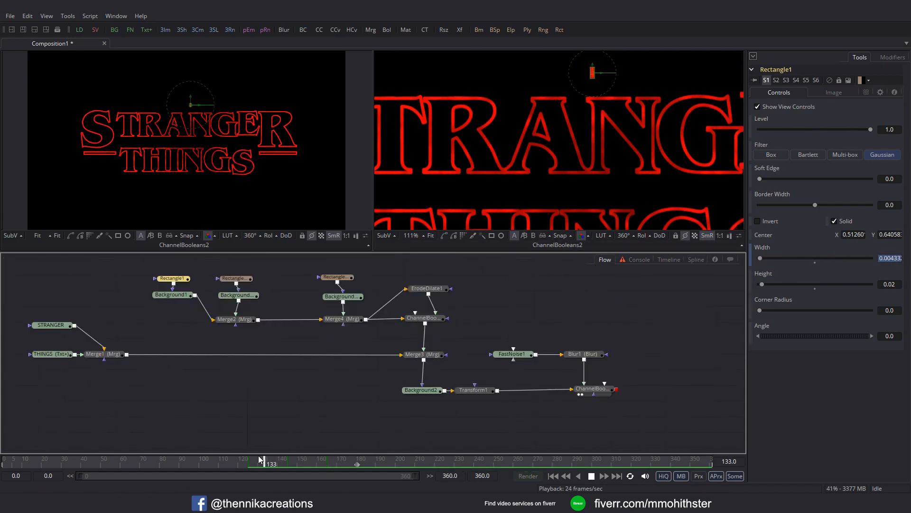
pyautogui.press('space')
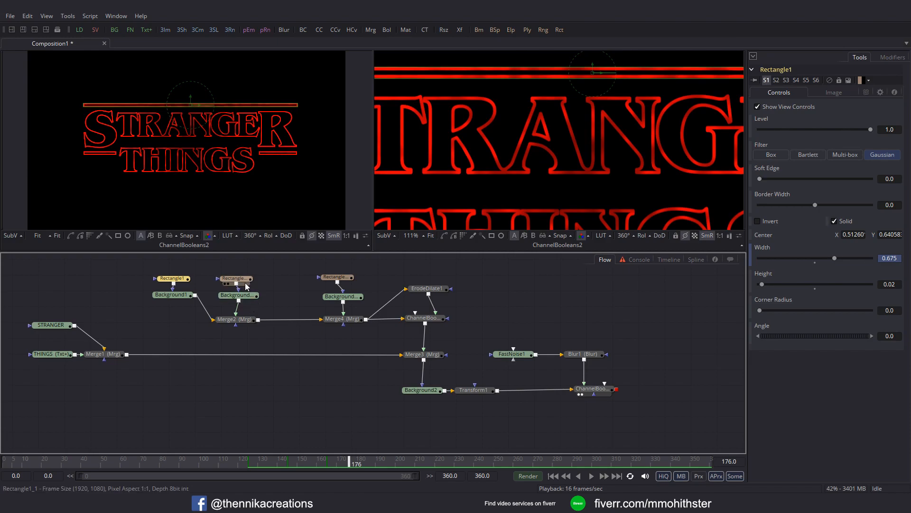
# - Move Rectangle1_1 further above its background and paste a copy of it between the two nodes
pyautogui.moveTo(274, 295); pyautogui.dragTo(247, 284)
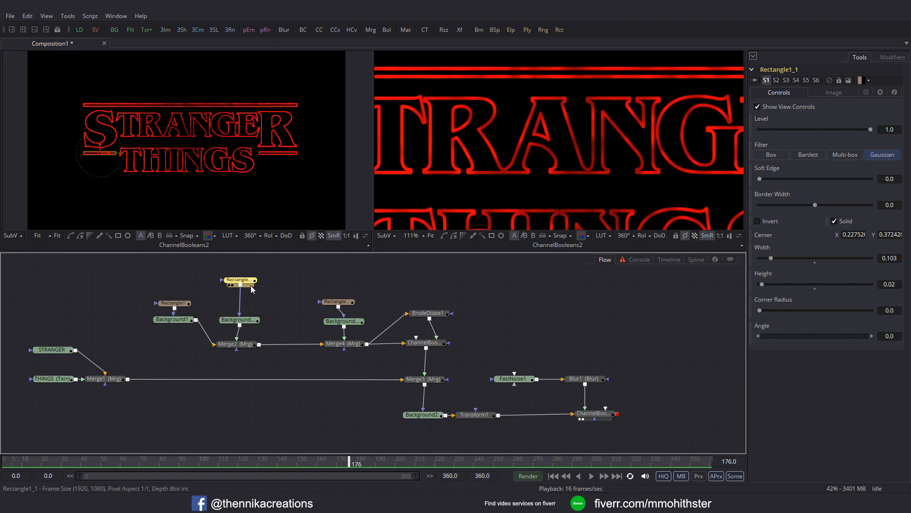
pyautogui.hotkey('ctrl', 'c')
pyautogui.hotkey('ctrl', 'v')
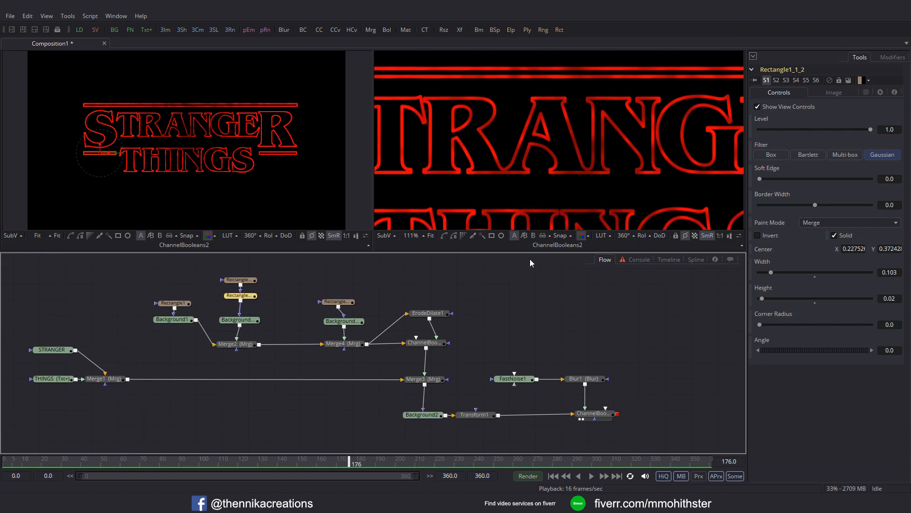
# - Set the copied rectangle's paint mode to Subtract and go to about frame 140
pyautogui.click(828, 223)
pyautogui.click(833, 244)
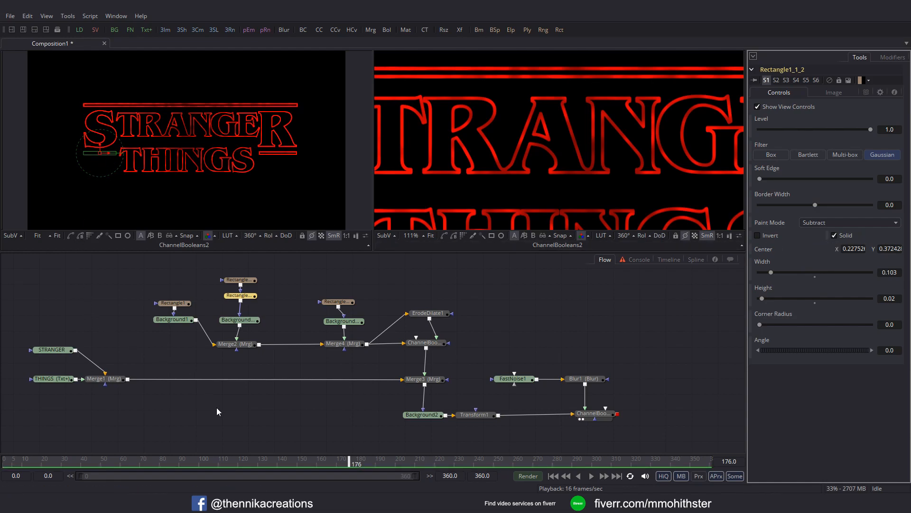
pyautogui.click(282, 463)
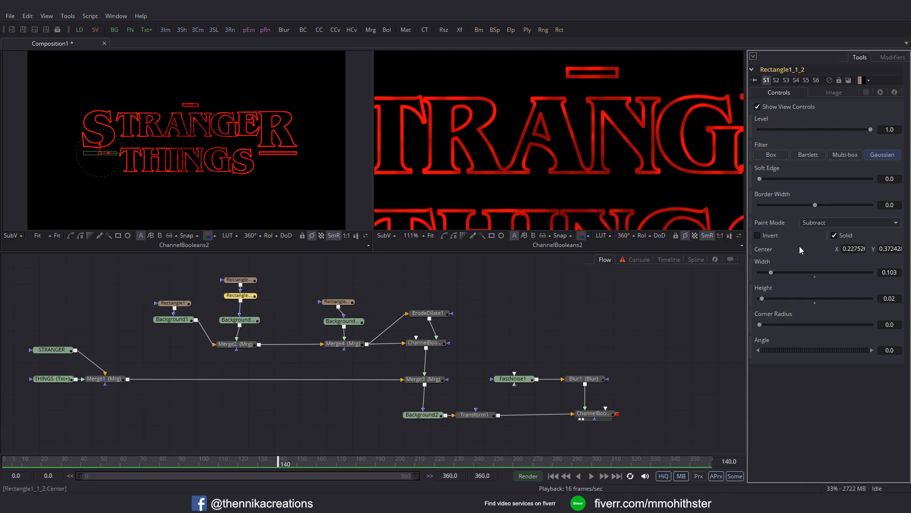
# - Apply an XY Path modifier to the subtracting rectangle's Center and, at frame 170, move it left off the bar to X about 0.12
pyautogui.rightClick(782, 248)
pyautogui.moveTo(810, 287)
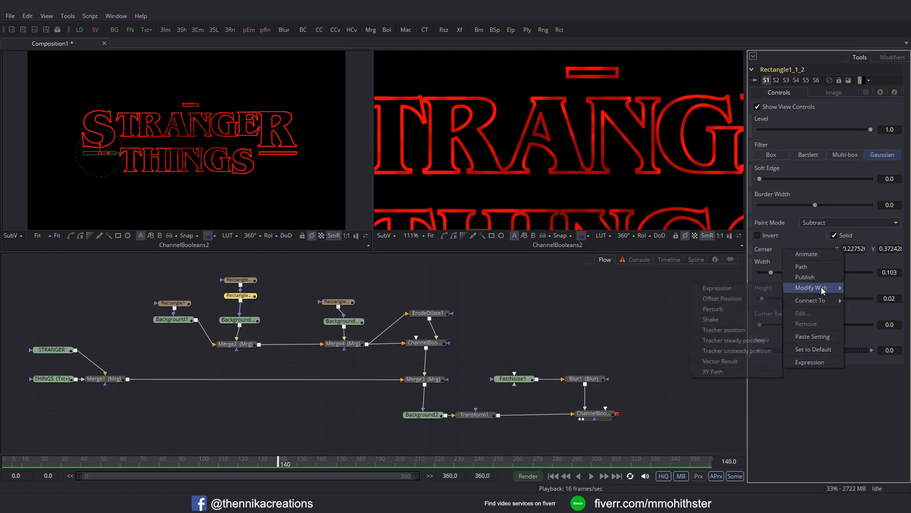
pyautogui.click(728, 371)
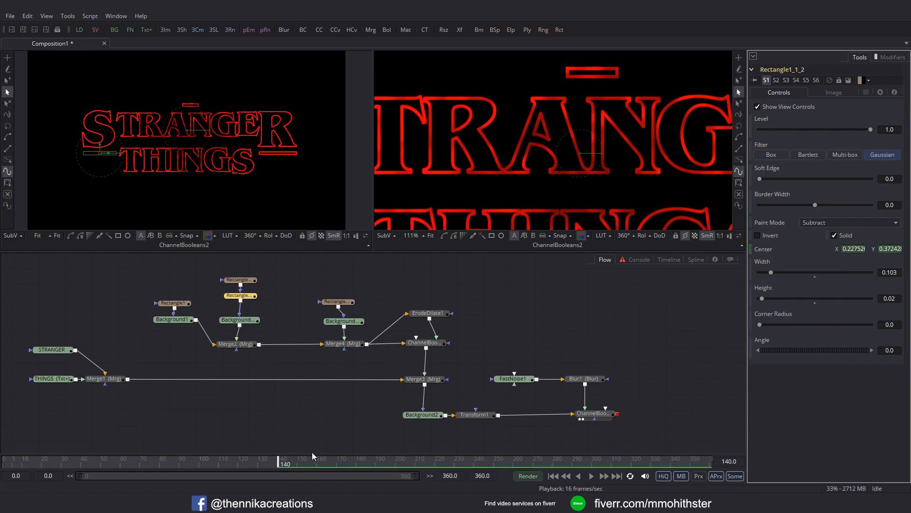
pyautogui.click(339, 462)
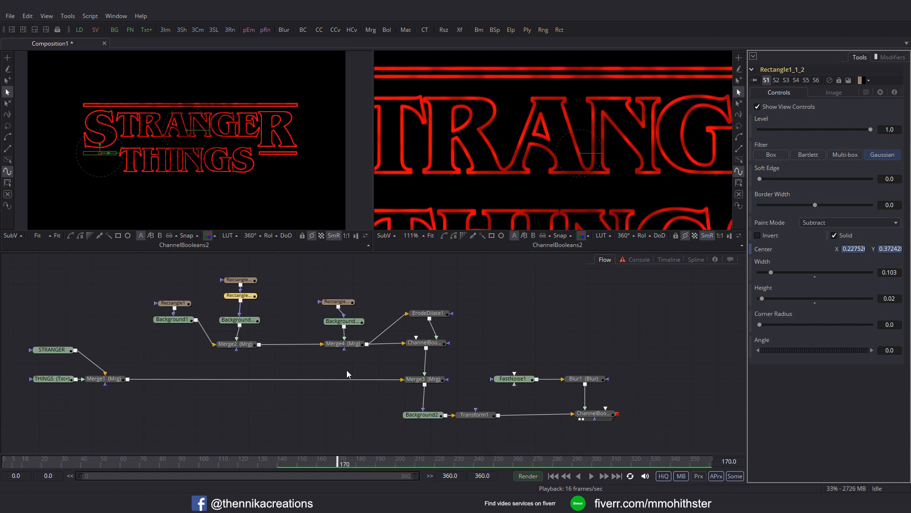
pyautogui.moveTo(109, 197); pyautogui.dragTo(248, 192)
pyautogui.scroll(3, 302, 162)
pyautogui.scroll(3, 226, 145)
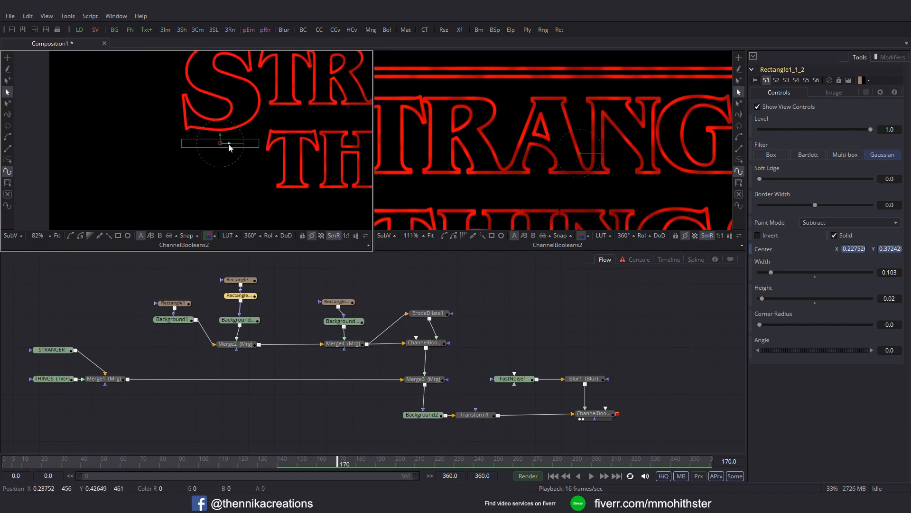
pyautogui.moveTo(230, 145); pyautogui.dragTo(149, 145)
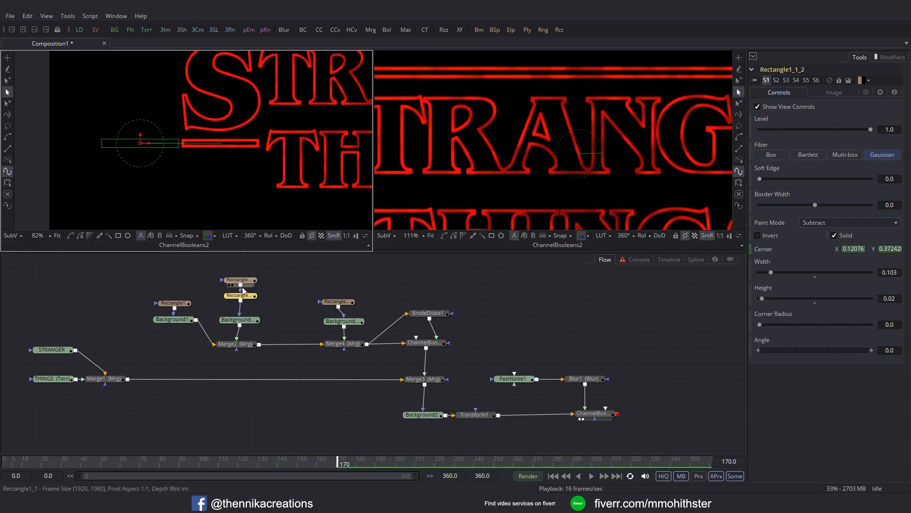
# - Save the composition, and show only the rectangle's Center X curve in the Spline editor with its keyframes smoothed
pyautogui.click(696, 260)
pyautogui.hotkey('ctrl', 's')
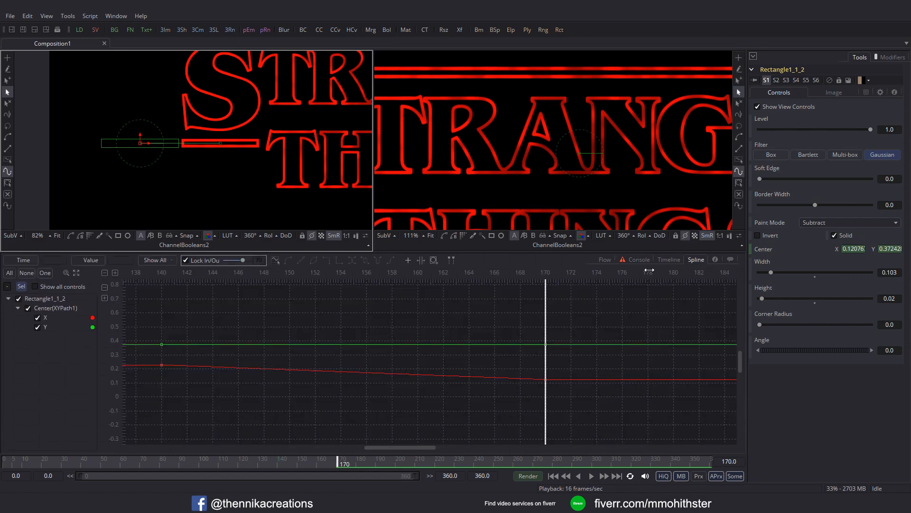
pyautogui.click(37, 327)
pyautogui.click(76, 274)
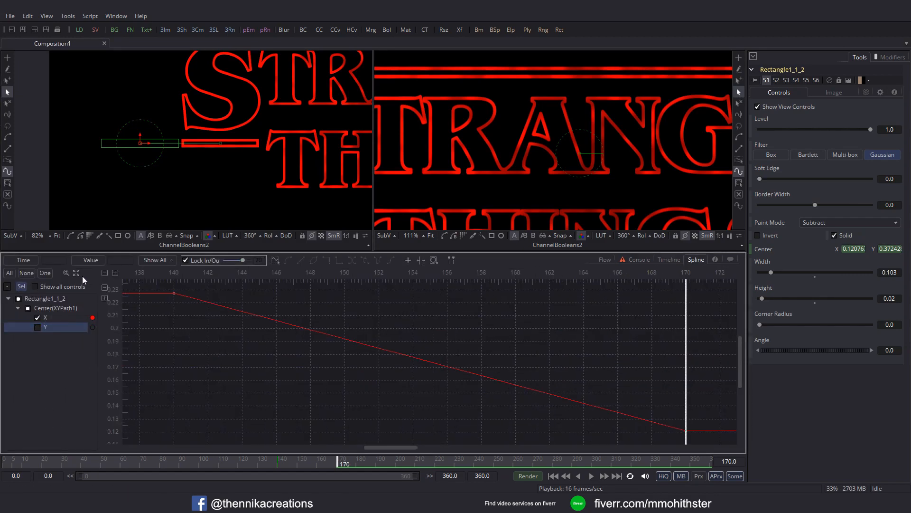
pyautogui.hotkey('ctrl', 'a')
pyautogui.hotkey('shift', 's')
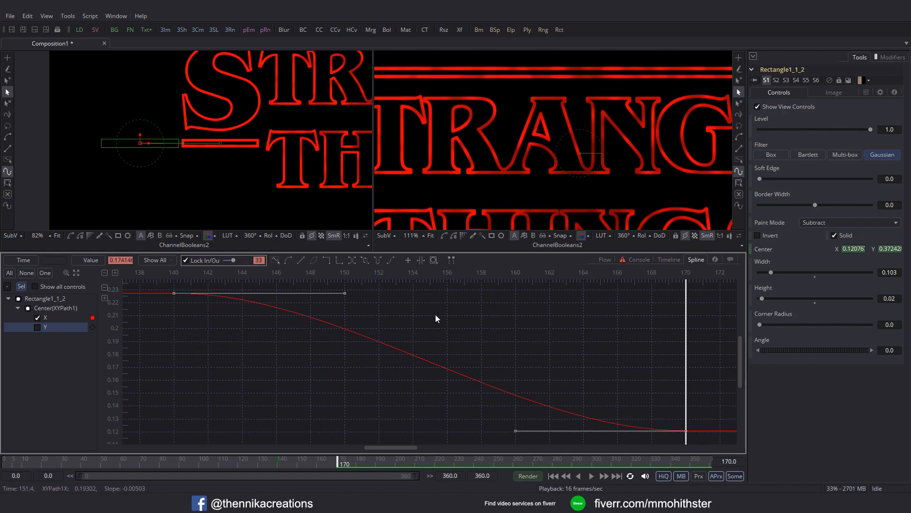
# - Add a keyframe at frame 155 on the Center X curve and shift it earlier to frame 151 at the same value
pyautogui.moveTo(685, 323); pyautogui.dragTo(431, 330)
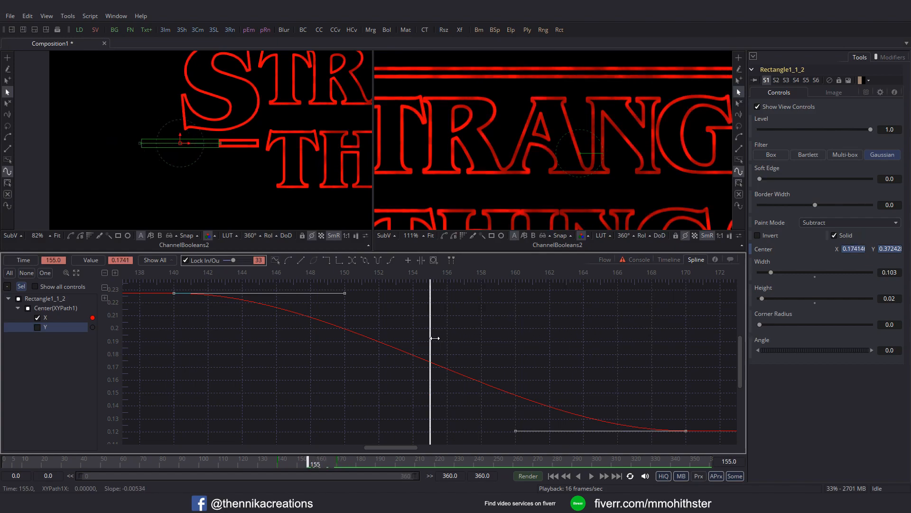
pyautogui.click(442, 332)
pyautogui.click(430, 362)
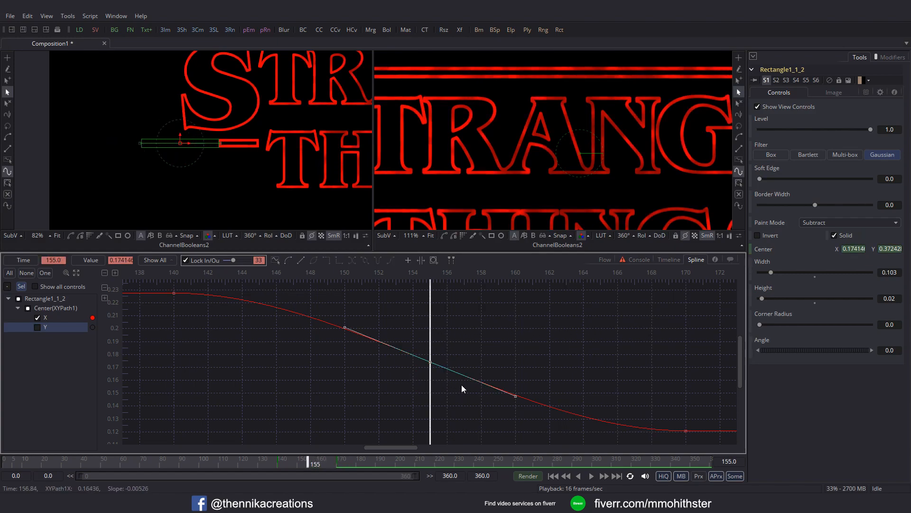
pyautogui.press('Left')
pyautogui.press('Left')
pyautogui.press('Left')
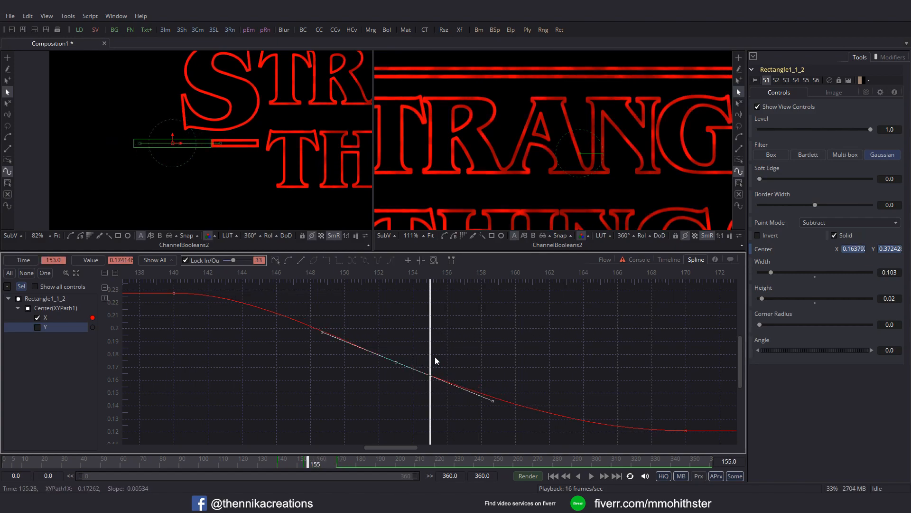
pyautogui.press('Left')
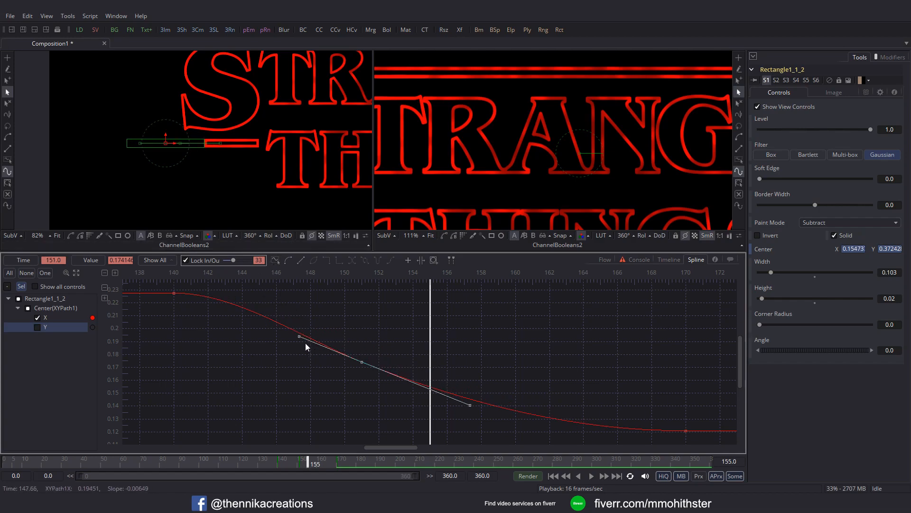
# - Reshape both handles of the middle keyframe at frame 151 so the Center X curve drops much more steeply there
pyautogui.moveTo(299, 337); pyautogui.dragTo(321, 294)
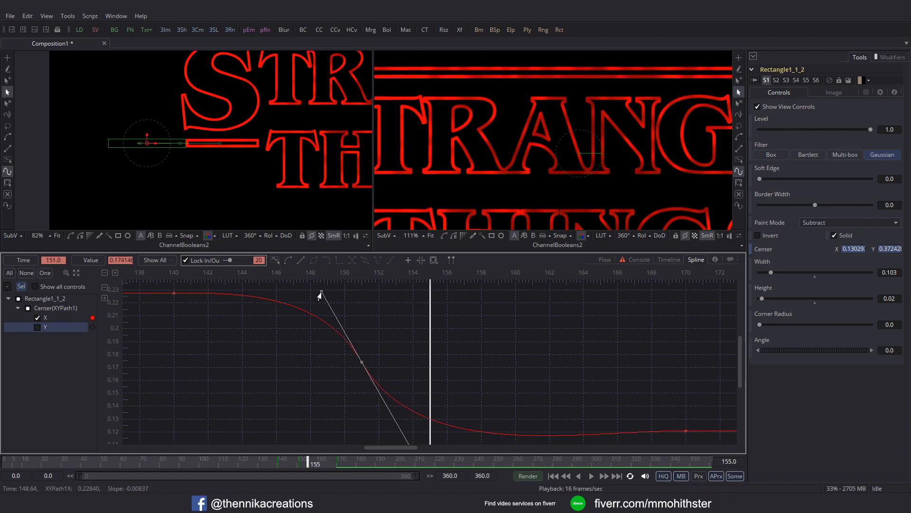
pyautogui.moveTo(389, 330); pyautogui.dragTo(370, 295)
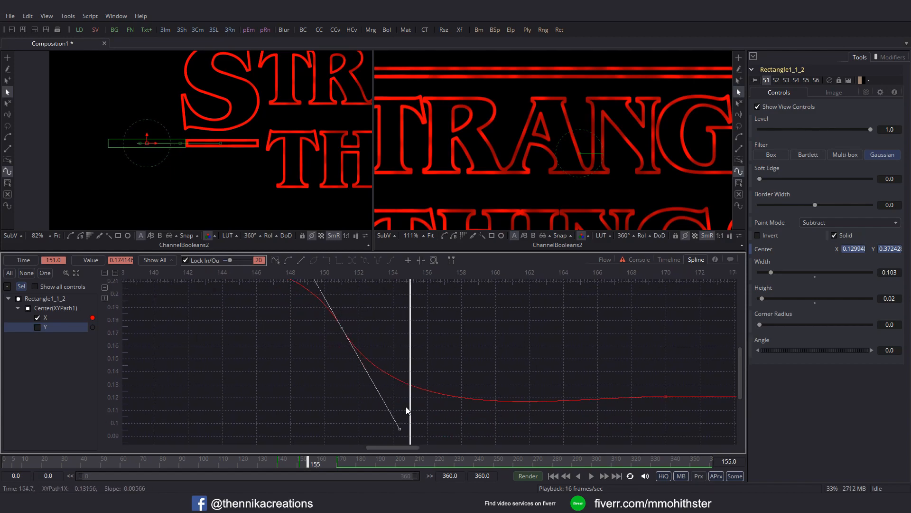
pyautogui.moveTo(397, 430); pyautogui.dragTo(380, 399)
pyautogui.scroll(3, 386, 397)
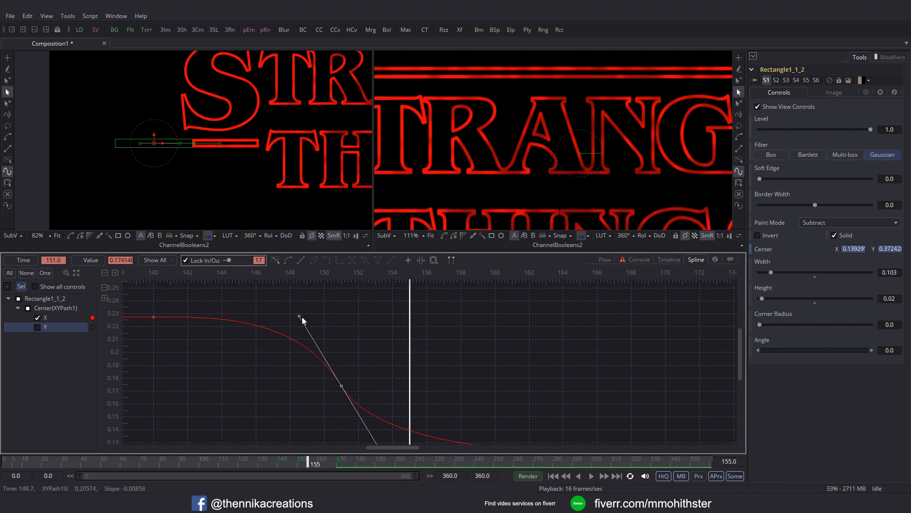
pyautogui.moveTo(420, 369); pyautogui.dragTo(379, 316)
# - Set the ease of the Center X curve's last keyframe at frame 170 to 70
pyautogui.moveTo(605, 377); pyautogui.dragTo(645, 413)
pyautogui.moveTo(260, 260); pyautogui.dragTo(235, 266)
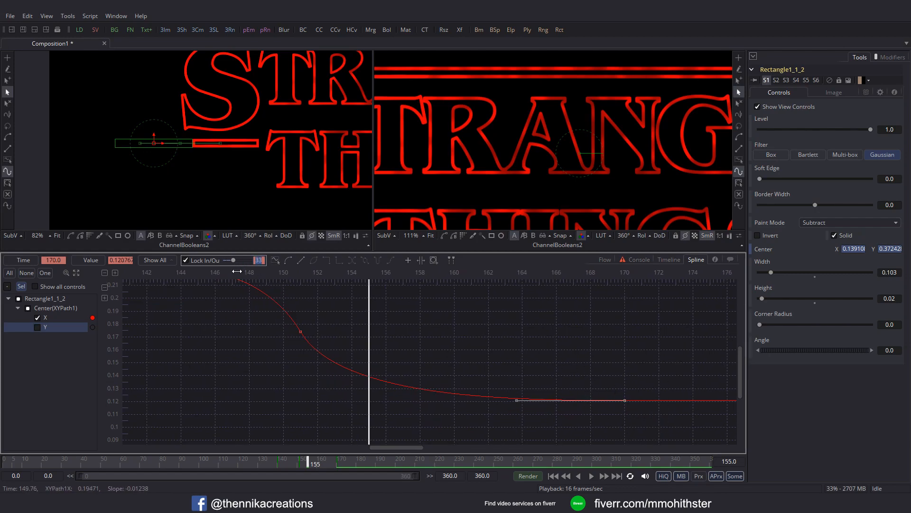
pyautogui.write('70')
pyautogui.press('Return')
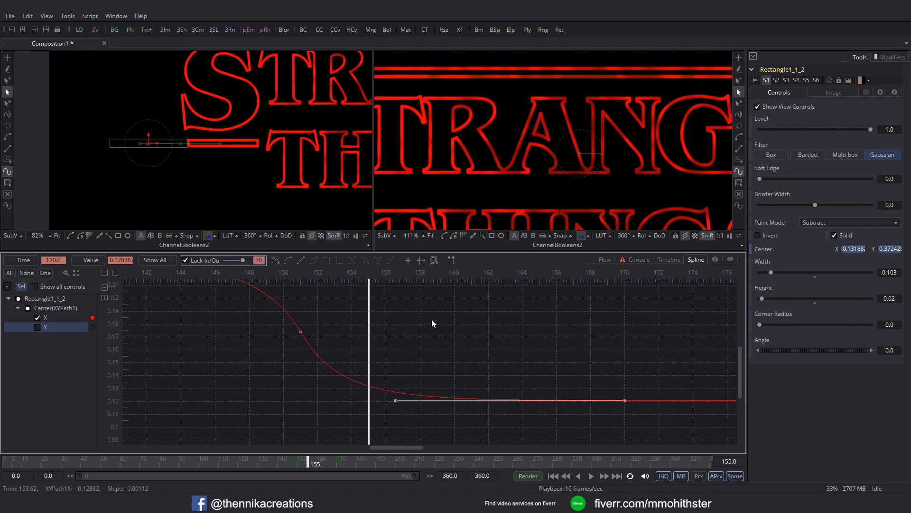
pyautogui.moveTo(400, 320); pyautogui.dragTo(404, 346)
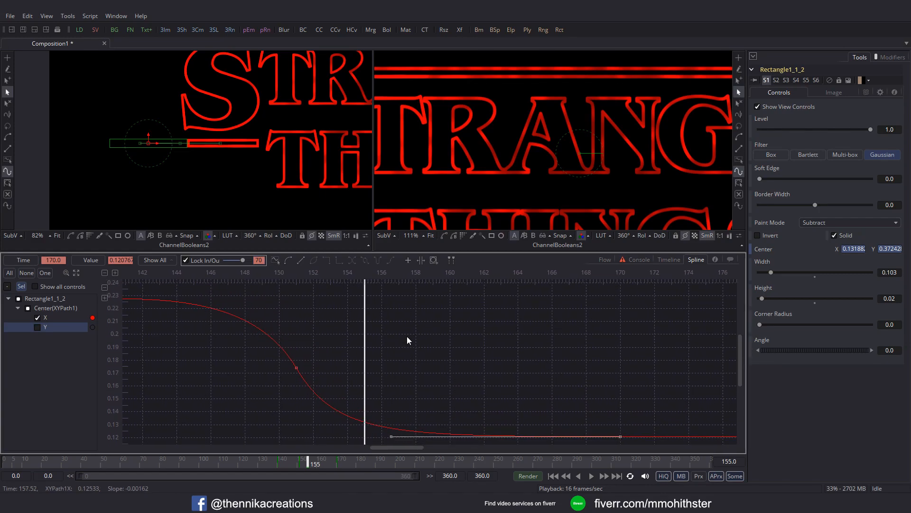
# - Return to the node flow, move Rectangle1_1_1 further above its background and paste a copy of it between the two nodes
pyautogui.click(606, 260)
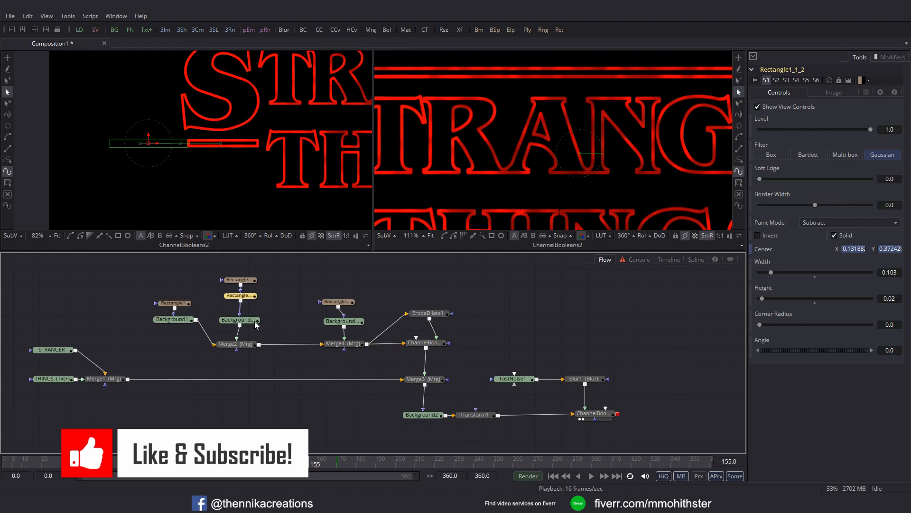
pyautogui.moveTo(343, 303); pyautogui.dragTo(348, 279)
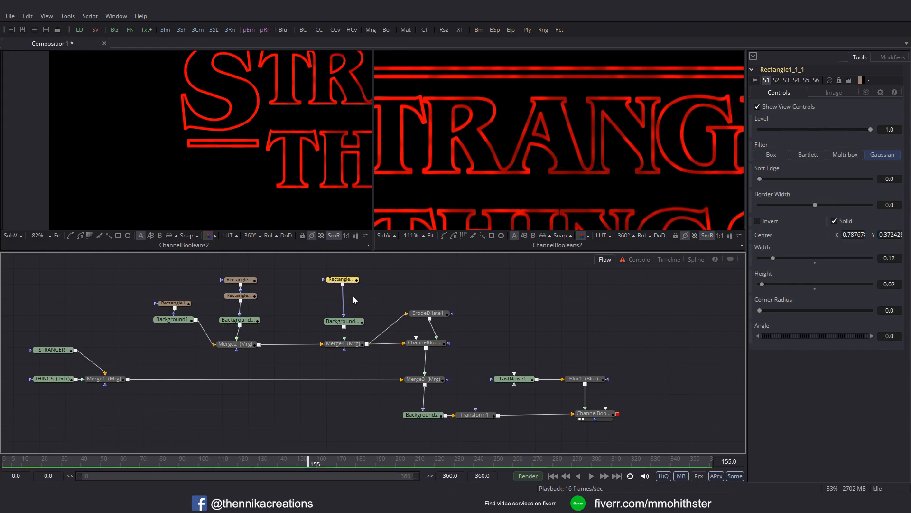
pyautogui.hotkey('ctrl', 'v')
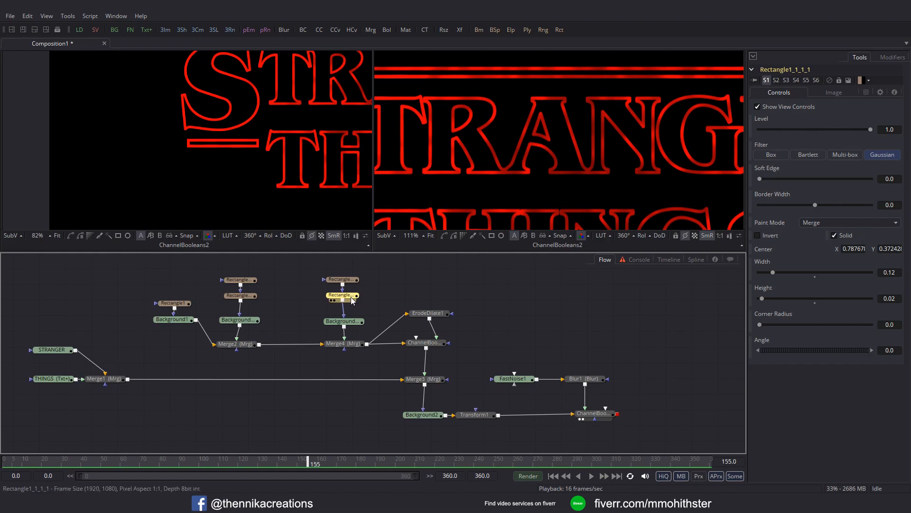
# - Set the pasted right-bar rectangle's paint mode to Subtract and go to frame 140
pyautogui.click(836, 221)
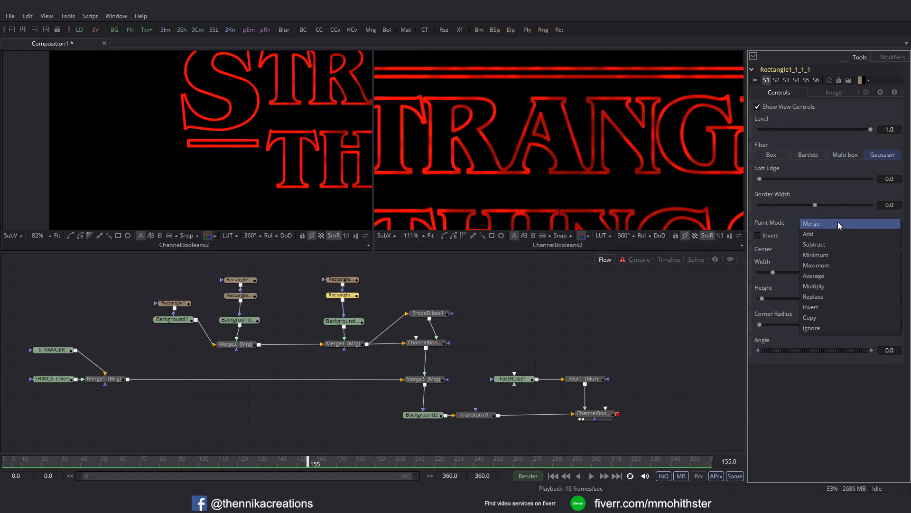
pyautogui.click(837, 245)
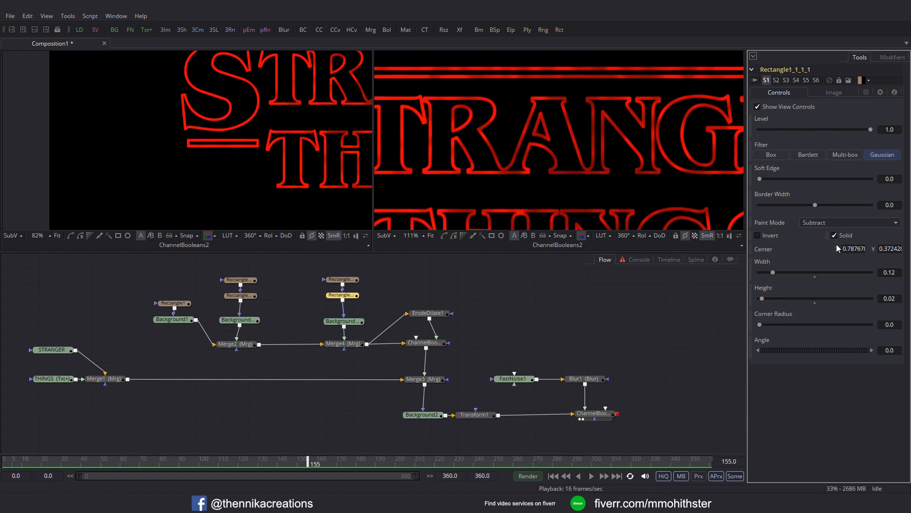
pyautogui.moveTo(189, 150); pyautogui.dragTo(10, 162)
pyautogui.moveTo(347, 188)
pyautogui.mouseDown()
pyautogui.moveTo(251, 162)
pyautogui.moveTo(119, 183)
pyautogui.mouseUp()
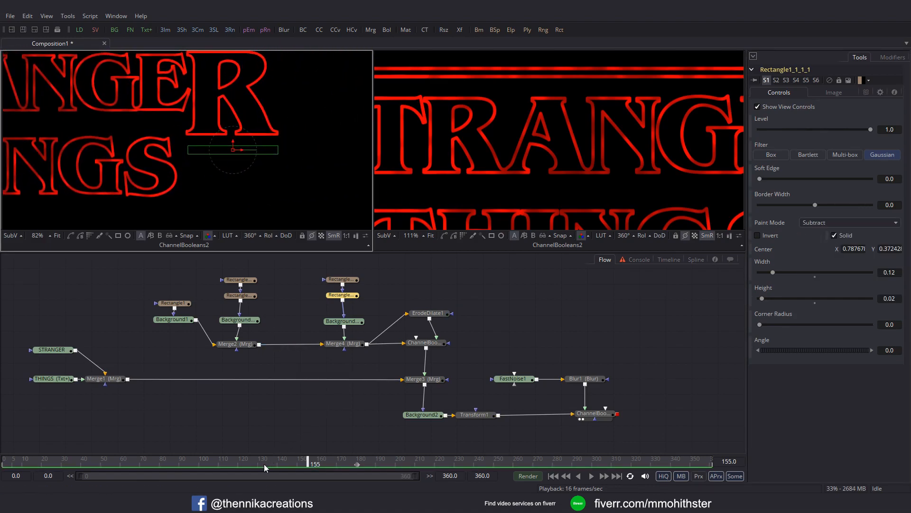
pyautogui.moveTo(264, 464); pyautogui.dragTo(279, 465)
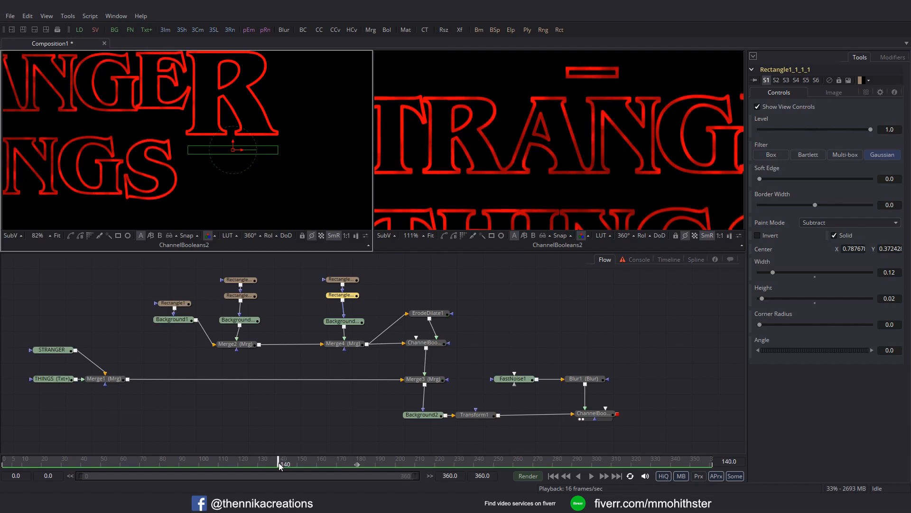
# - Apply an XY Path modifier to the rectangle's Center and, at frame 170, move it right off the bar to X about 0.91
pyautogui.rightClick(782, 249)
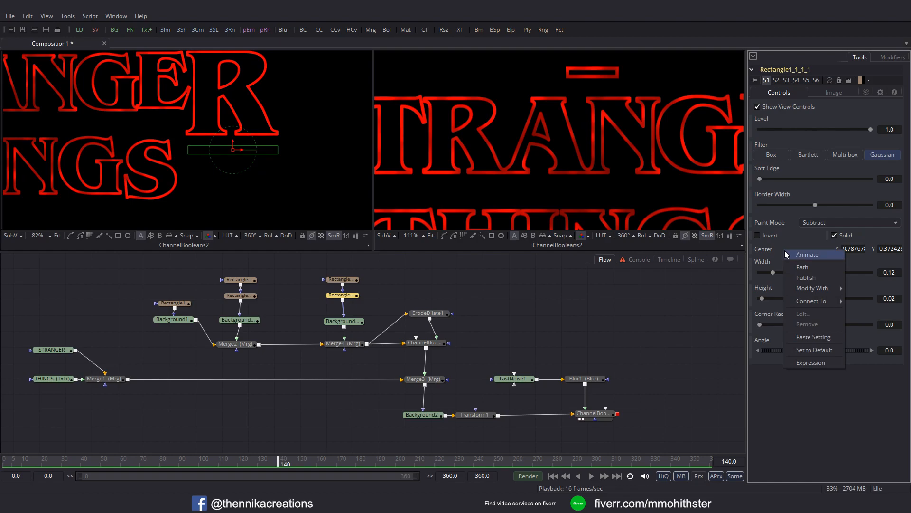
pyautogui.moveTo(801, 288)
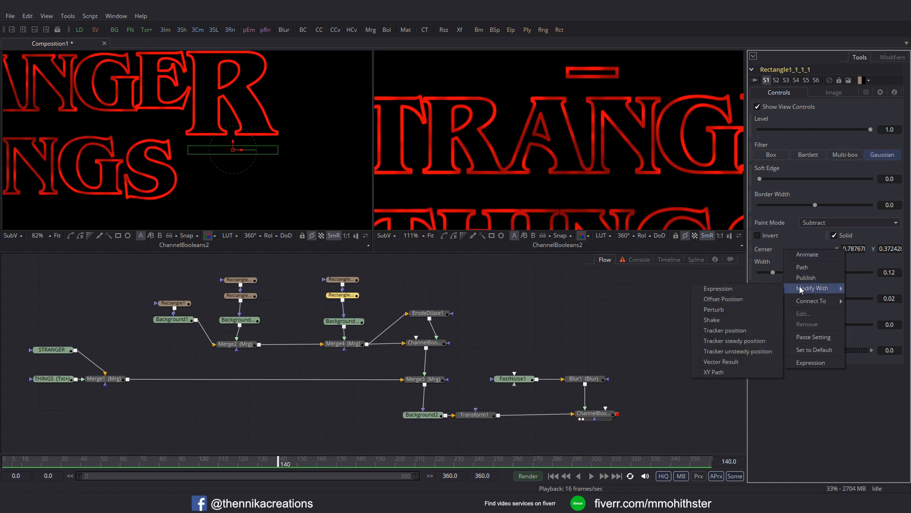
pyautogui.click(723, 372)
pyautogui.click(340, 468)
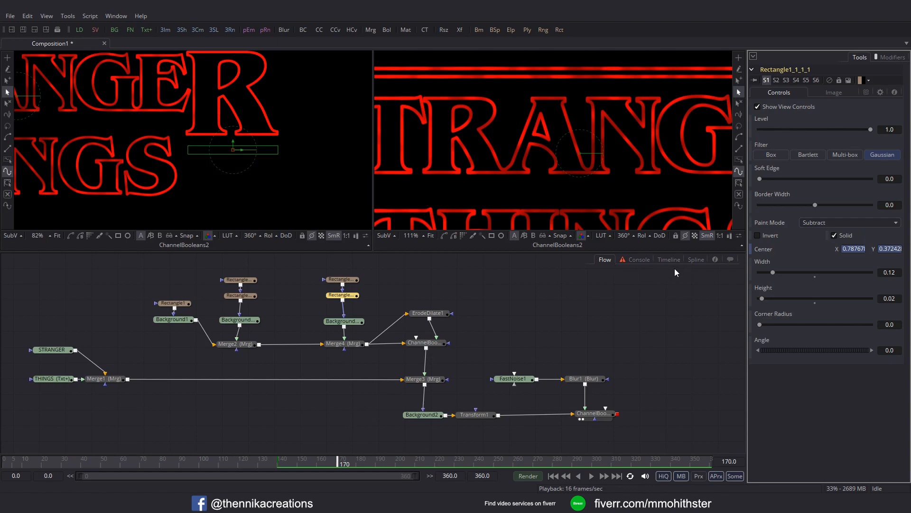
pyautogui.moveTo(245, 153); pyautogui.dragTo(330, 151)
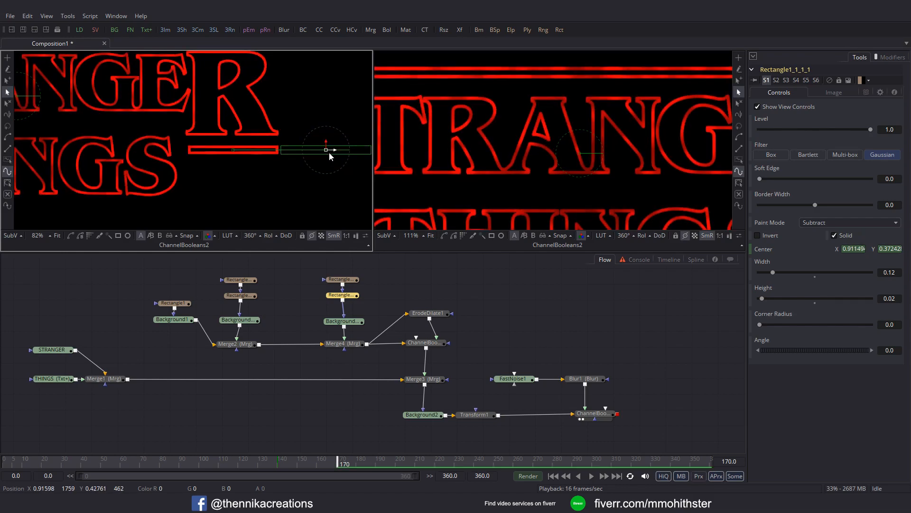
# - Isolate the Center X curve of Rectangle1_1_1_1 in the Spline editor and smooth both of its keyframes
pyautogui.click(696, 260)
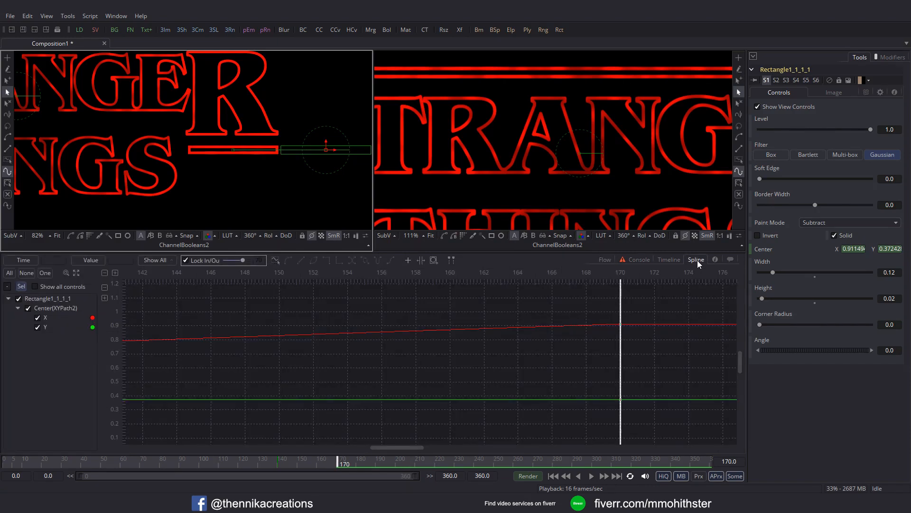
pyautogui.click(38, 327)
pyautogui.click(75, 273)
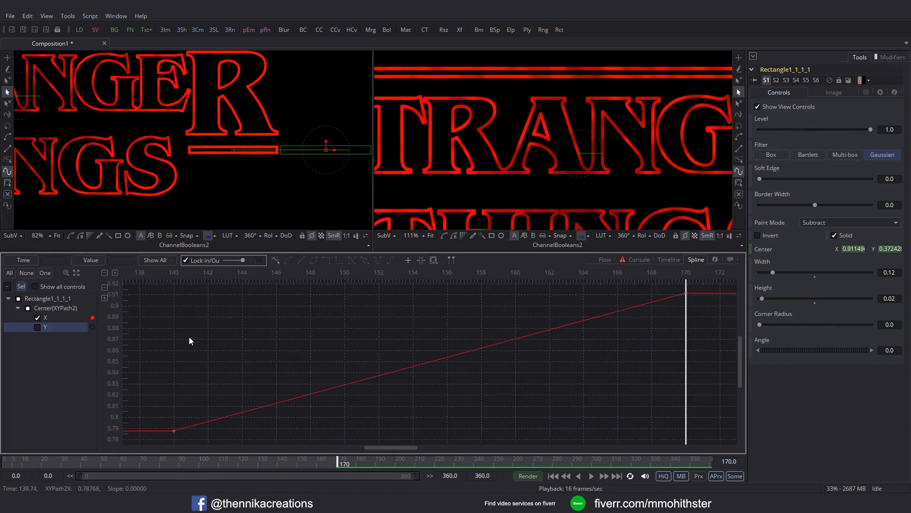
pyautogui.hotkey('ctrl', 'a')
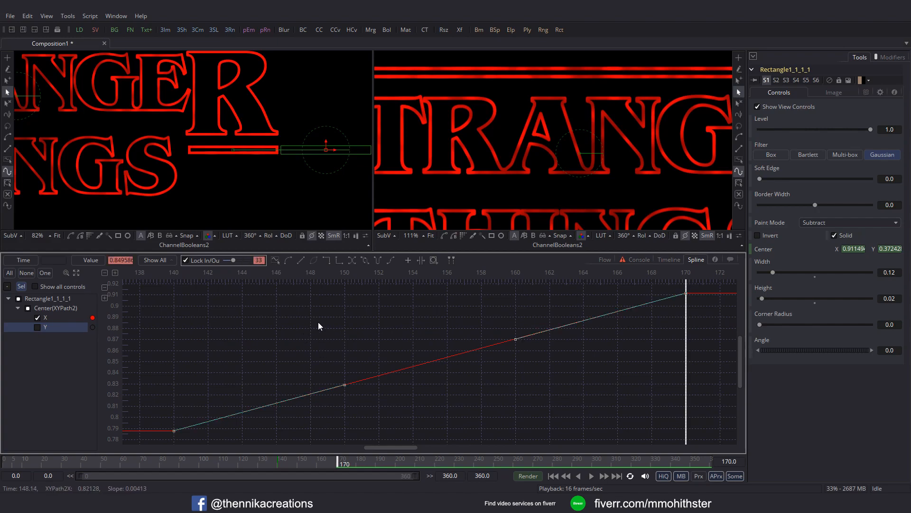
pyautogui.press('s')
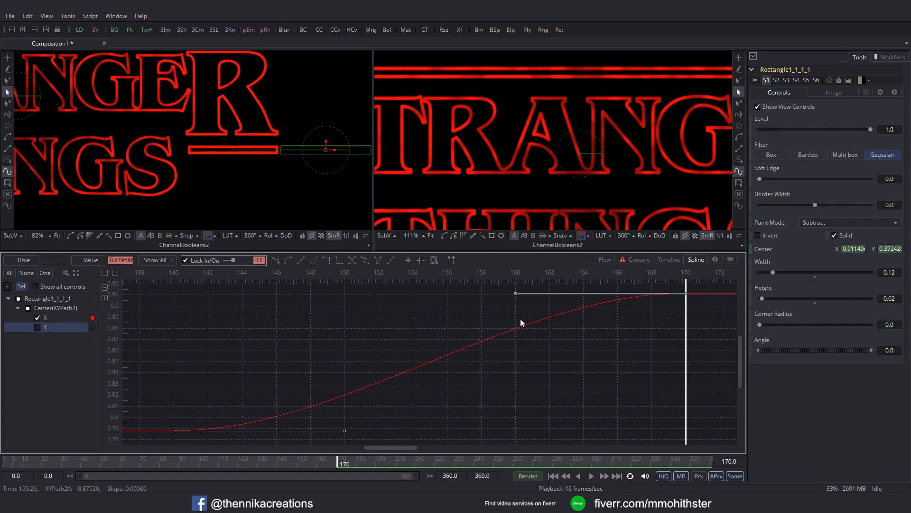
# - Add a keyframe at frame 156 on the right rectangle's Center X curve and shift it earlier to frame 154 at the same value
pyautogui.moveTo(685, 337); pyautogui.dragTo(446, 361)
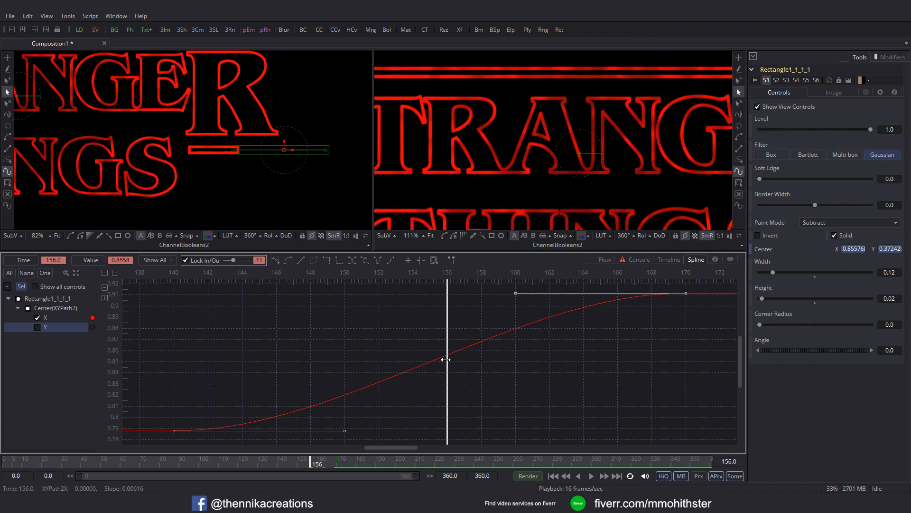
pyautogui.click(470, 346)
pyautogui.click(447, 355)
pyautogui.press('Left')
pyautogui.press('Left')
pyautogui.press('Left')
pyautogui.press('Left')
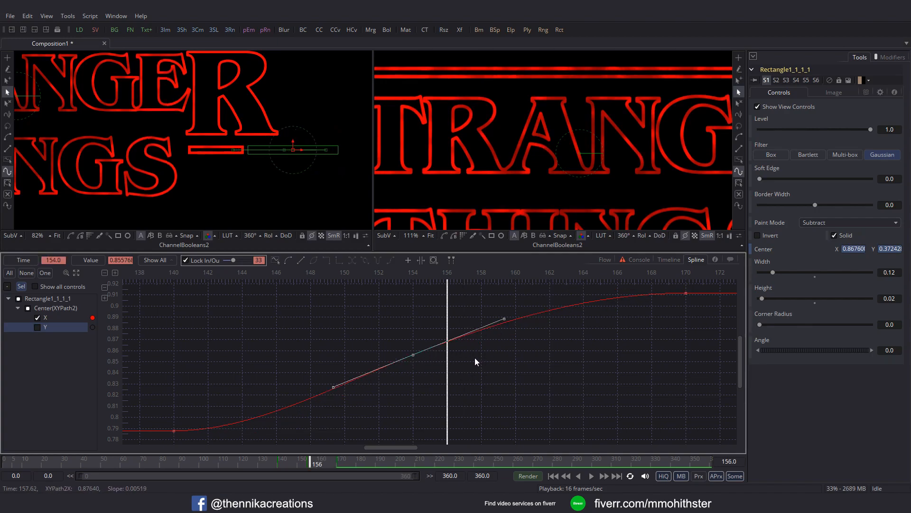
# - Shift the middle keyframe of the right rectangle's Center X curve to frame 151 and steepen the curve through it with its handle
pyautogui.press('Left')
pyautogui.moveTo(299, 380); pyautogui.dragTo(321, 429)
pyautogui.moveTo(407, 281); pyautogui.dragTo(358, 345)
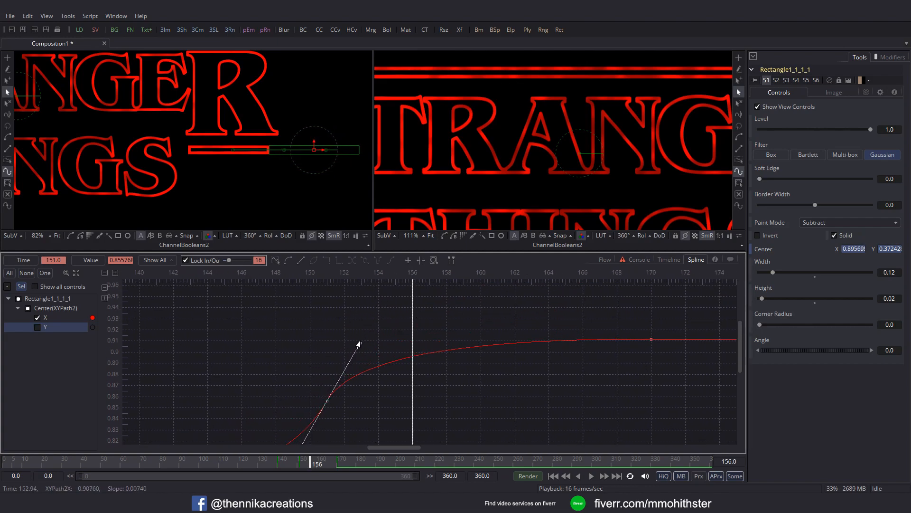
# - Set the easing of the Center X curve's last keyframe at frame 170 to 70
pyautogui.click(652, 339)
pyautogui.write('70')
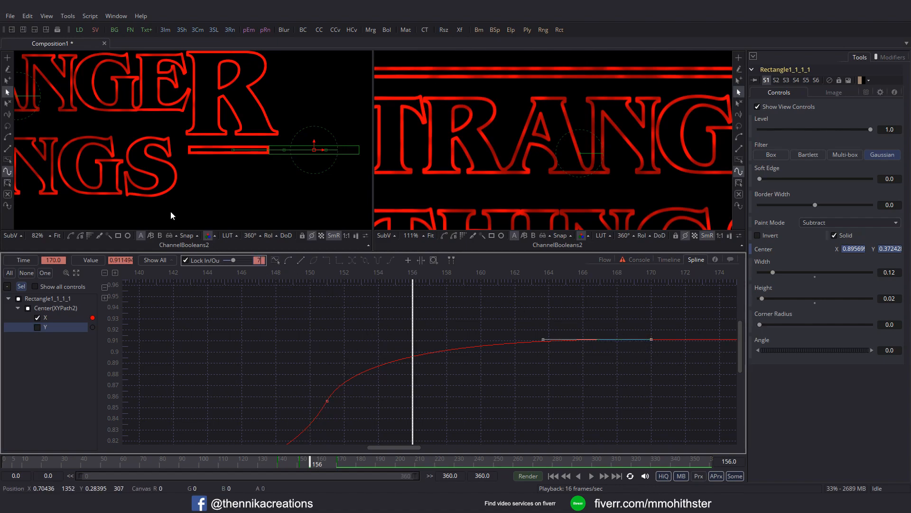
pyautogui.press('Return')
pyautogui.moveTo(301, 372); pyautogui.dragTo(229, 402)
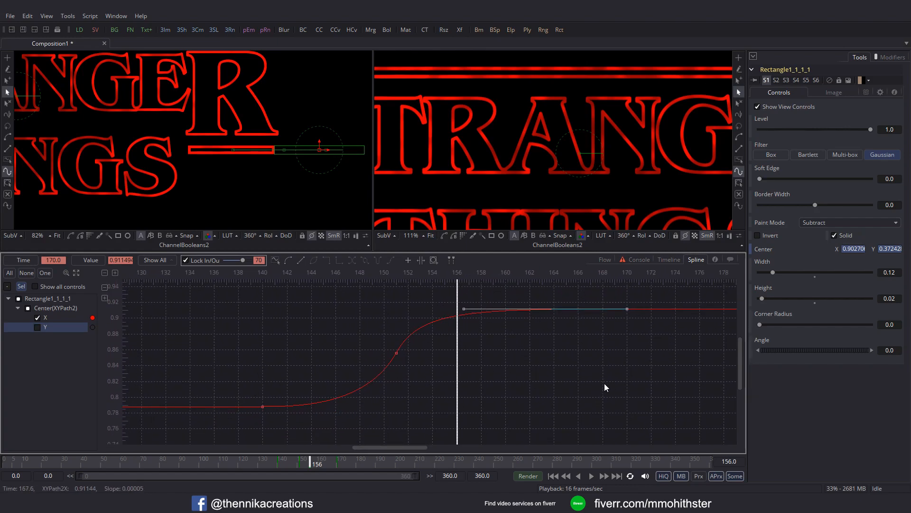
# - Select all keyframes on the Center X curve and offset them 2 frames later in time
pyautogui.moveTo(650, 419); pyautogui.dragTo(224, 290)
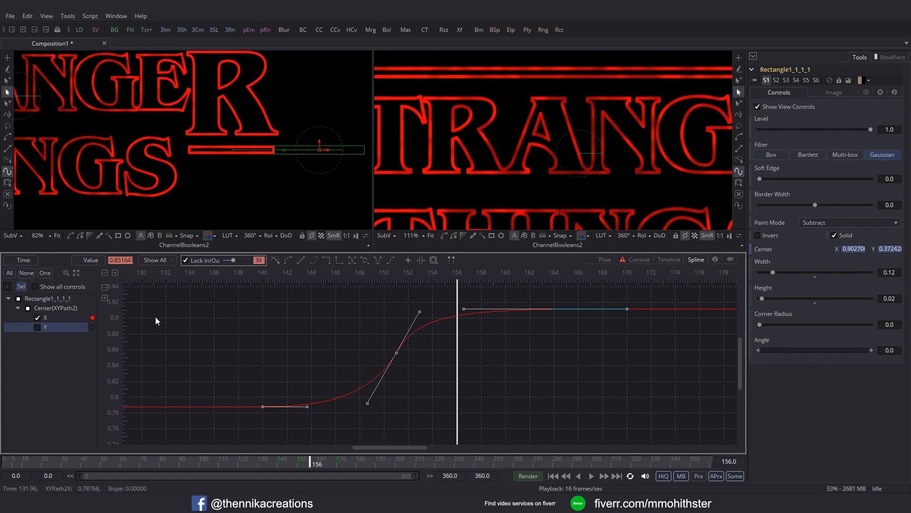
pyautogui.click(24, 260)
pyautogui.write('2')
pyautogui.press('Return')
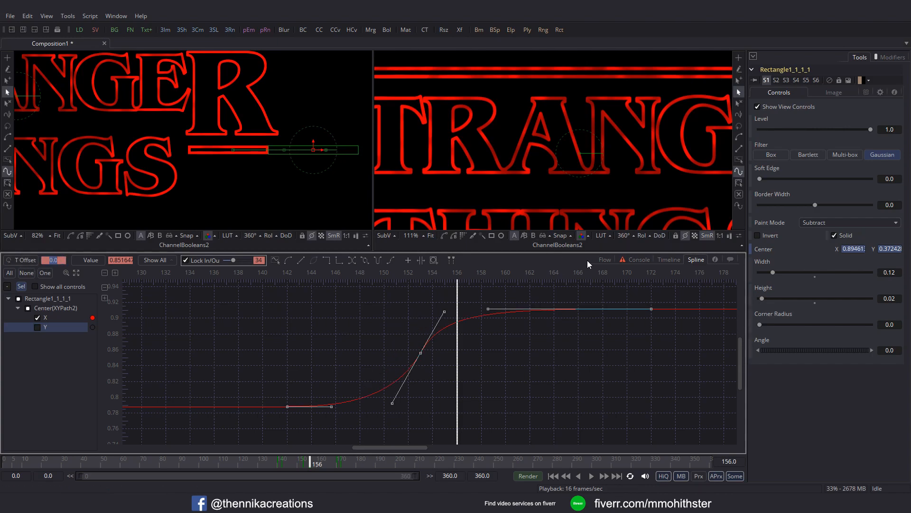
# - Return to the node flow, fit the whole title in the first viewer, and save the composition
pyautogui.click(606, 260)
pyautogui.click(584, 283)
pyautogui.click(602, 413)
pyautogui.click(39, 280)
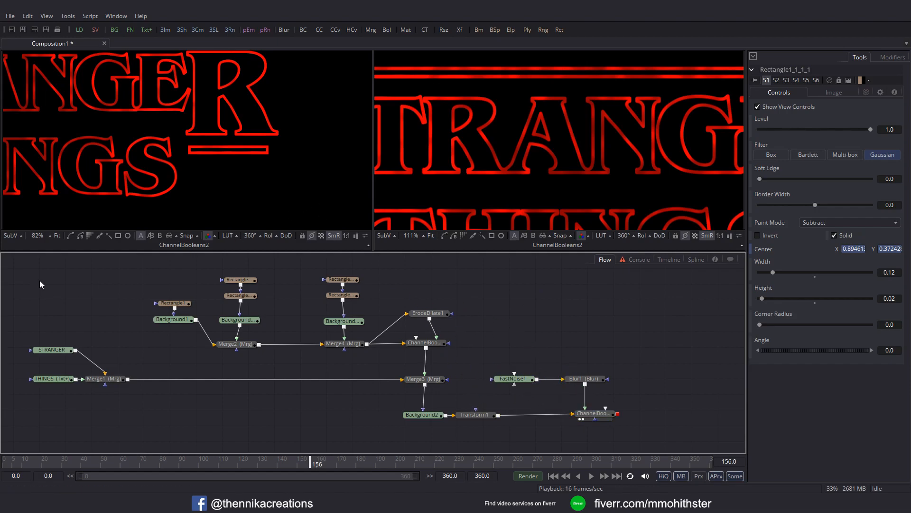
pyautogui.click(57, 235)
pyautogui.hotkey('ctrl', 's')
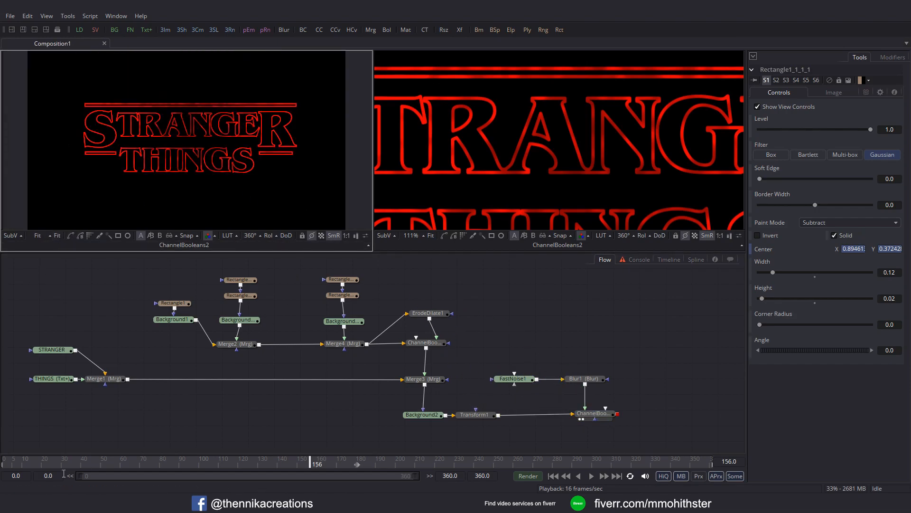
# - Play the bar animation from frame 124, stop it, and scrub through the reveal up to frame 154
pyautogui.click(247, 463)
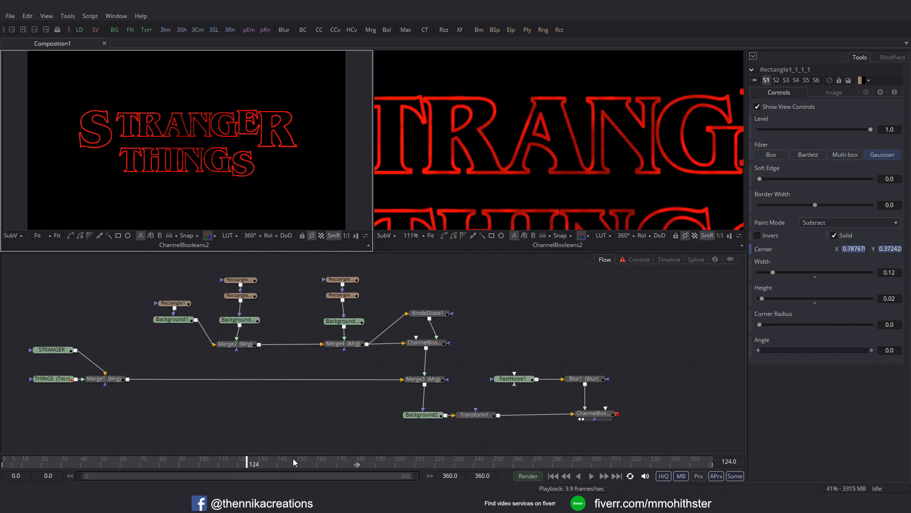
pyautogui.click(592, 476)
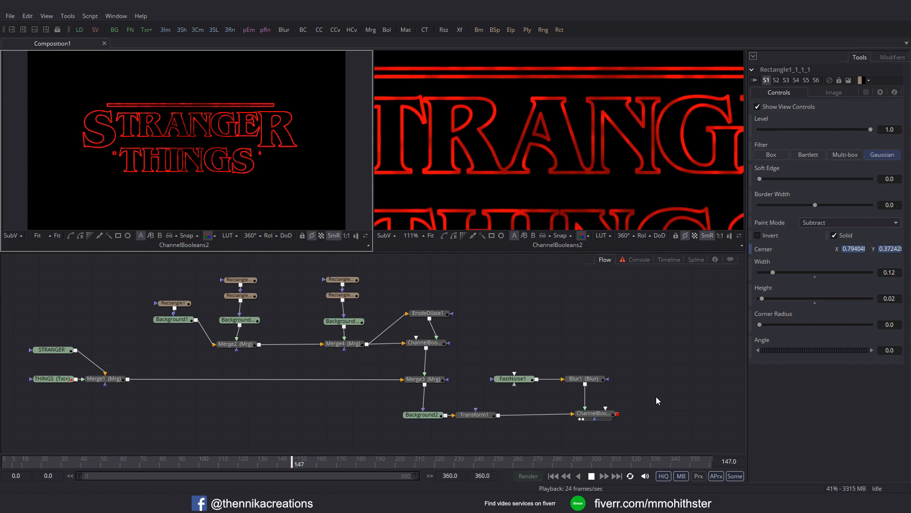
pyautogui.click(592, 476)
pyautogui.click(268, 463)
pyautogui.moveTo(268, 465); pyautogui.dragTo(305, 460)
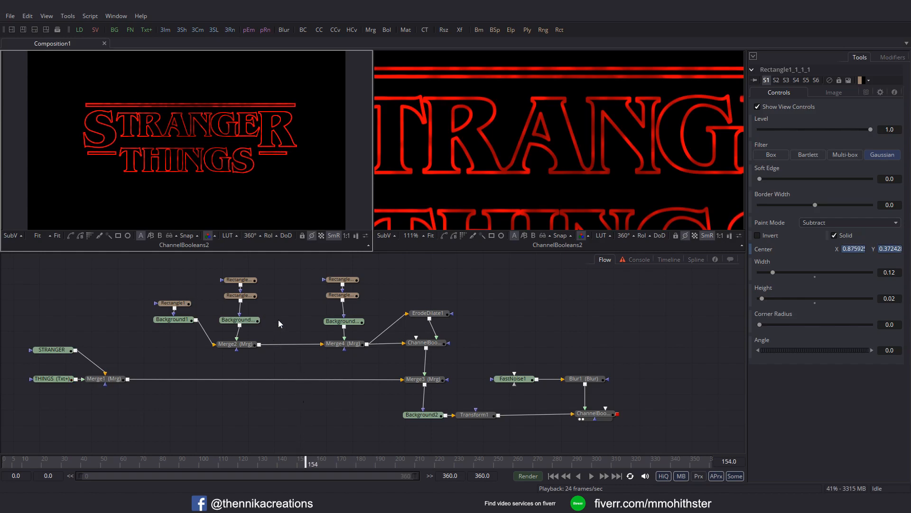
# - Open Rectangle1's Width curve in the Spline editor and set the easing of its last keyframe to 50
pyautogui.click(185, 303)
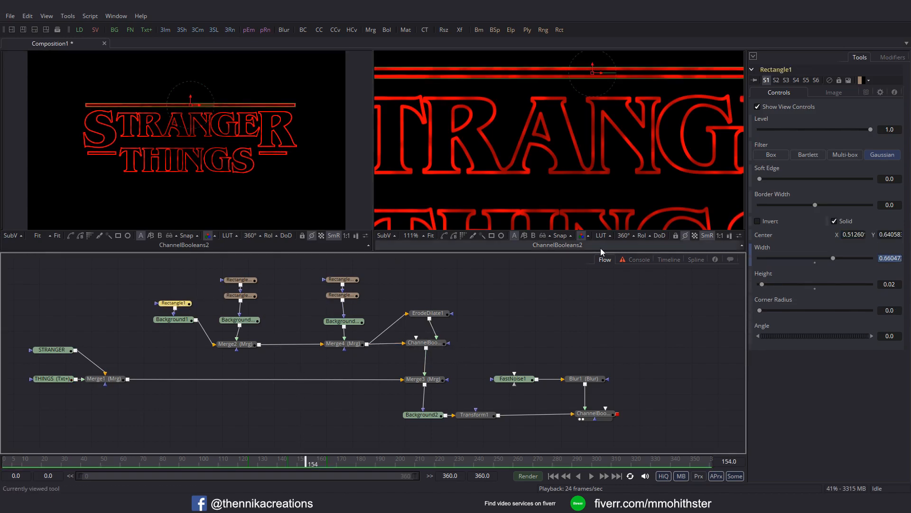
pyautogui.click(696, 260)
pyautogui.moveTo(520, 292); pyautogui.dragTo(620, 347)
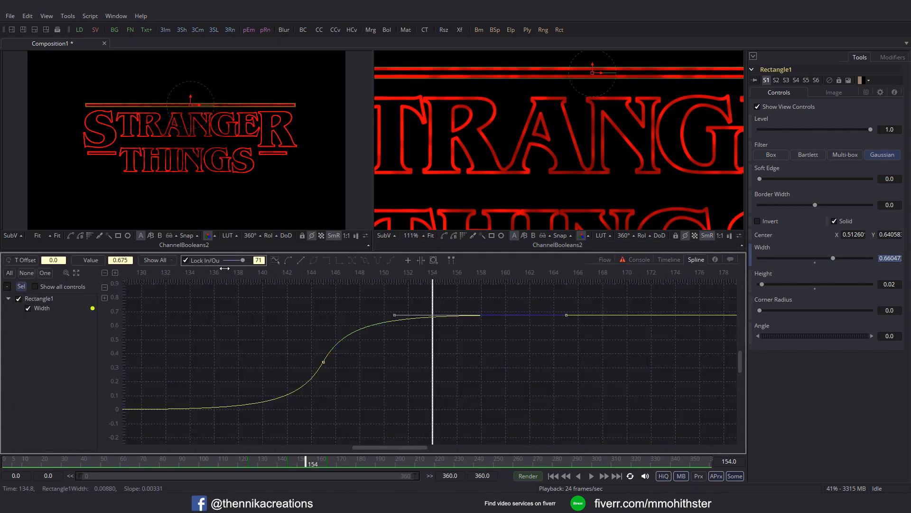
pyautogui.press('BackSpace')
pyautogui.press('BackSpace')
pyautogui.write('50')
pyautogui.press('Return')
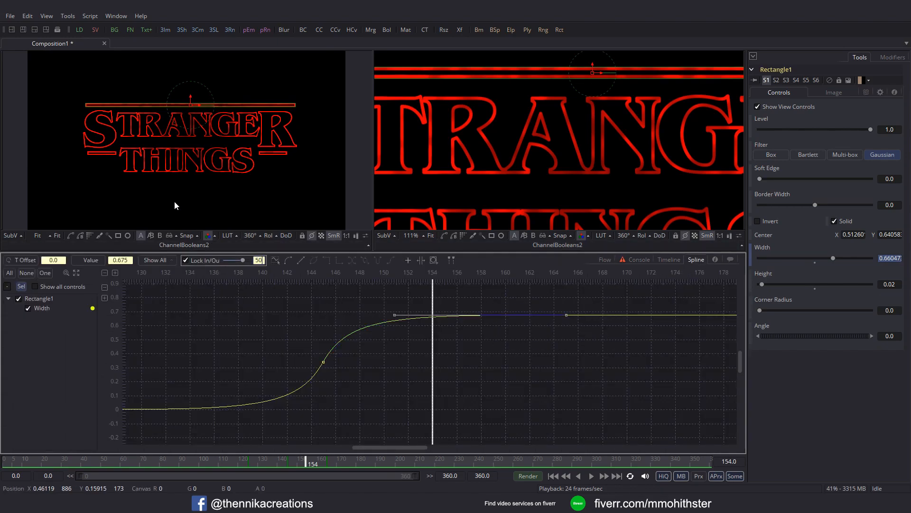
# - Select the first keyframe of Rectangle1's Width curve for easing, return to the node flow and scrub to frame 152
pyautogui.moveTo(213, 365); pyautogui.dragTo(346, 355)
pyautogui.moveTo(204, 380); pyautogui.dragTo(233, 414)
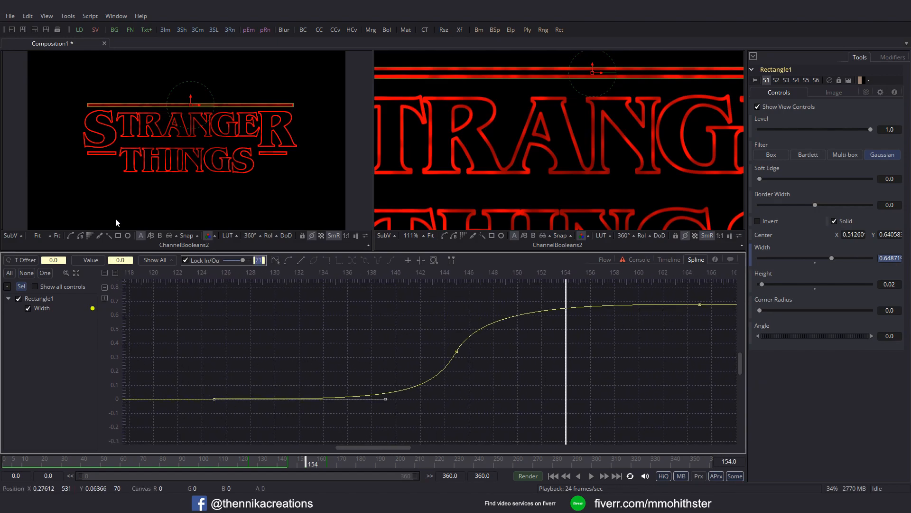
pyautogui.click(604, 259)
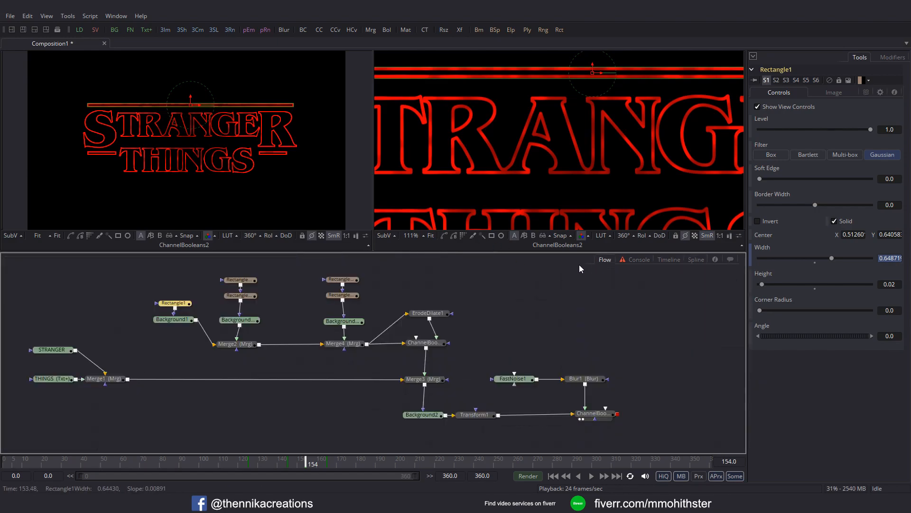
pyautogui.moveTo(258, 463); pyautogui.dragTo(304, 464)
# - Add a Soft Glow node after ChannelBooleans2
pyautogui.moveTo(536, 313); pyautogui.dragTo(476, 290)
pyautogui.click(537, 392)
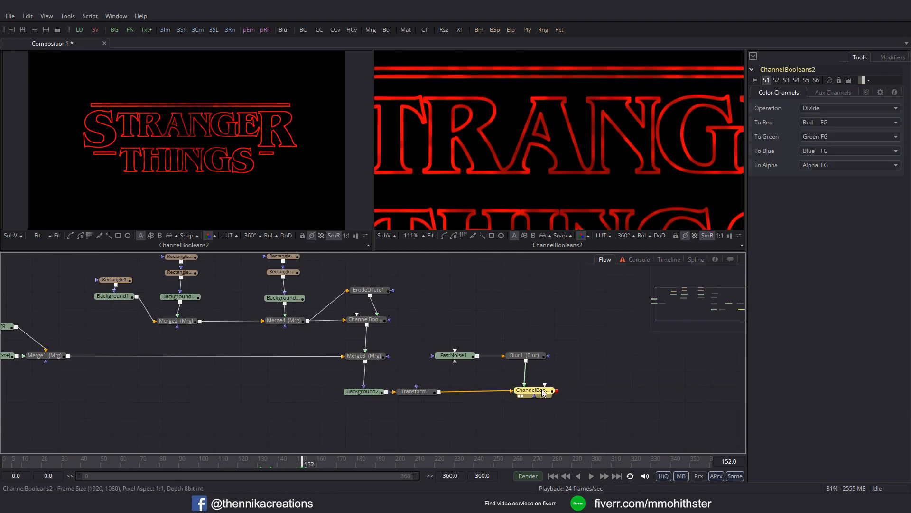
pyautogui.hotkey('ctrl', 'space')
pyautogui.write('soft')
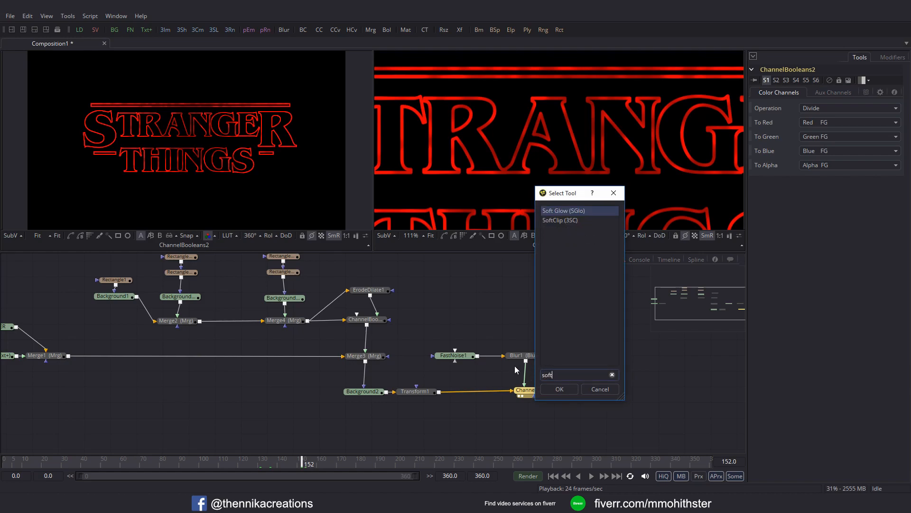
pyautogui.click(574, 391)
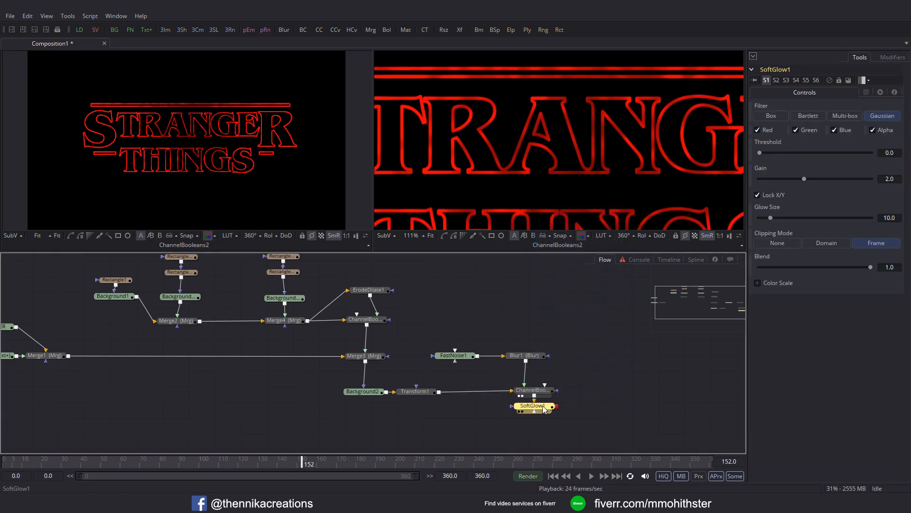
# - Show SoftGlow1 in the second viewer, fit it to the frame, and go to frame 214
pyautogui.moveTo(545, 411); pyautogui.dragTo(561, 196)
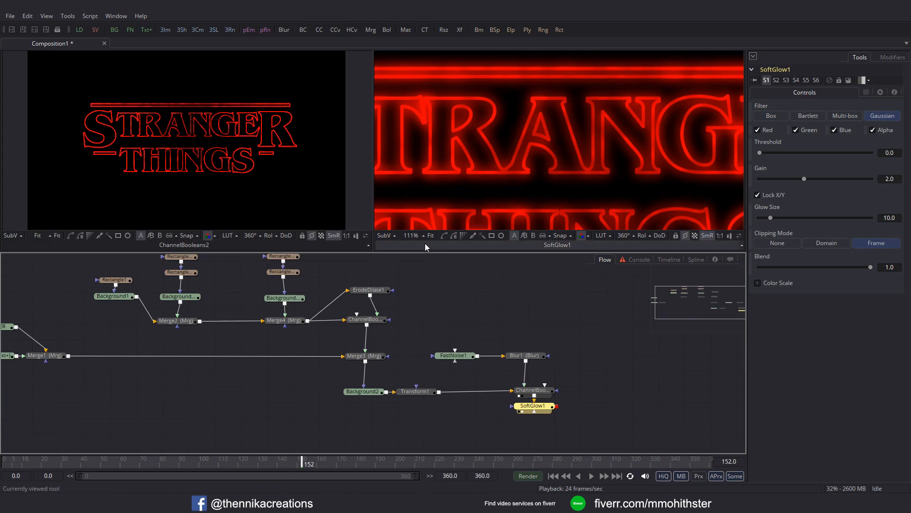
pyautogui.click(431, 236)
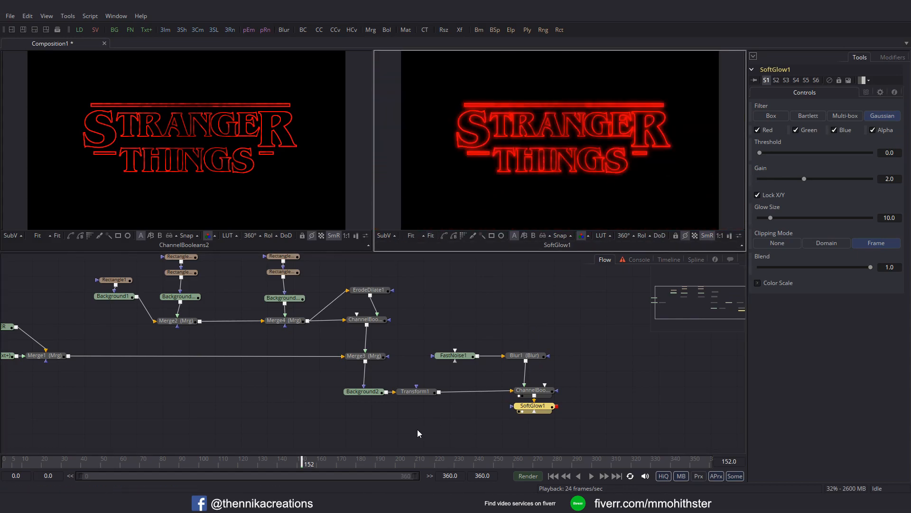
pyautogui.click(424, 461)
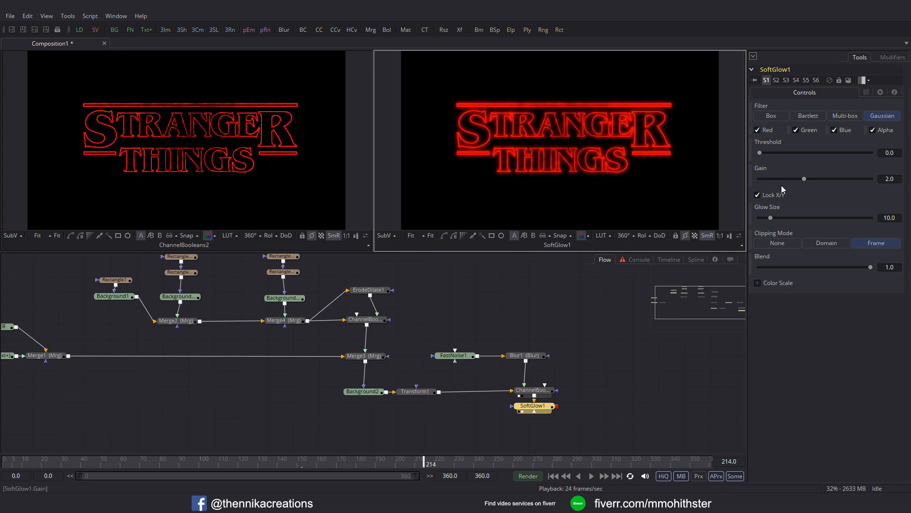
# - Set SoftGlow1's Gain to 0.897 and its Glow Size to 9.4
pyautogui.moveTo(802, 179); pyautogui.dragTo(778, 183)
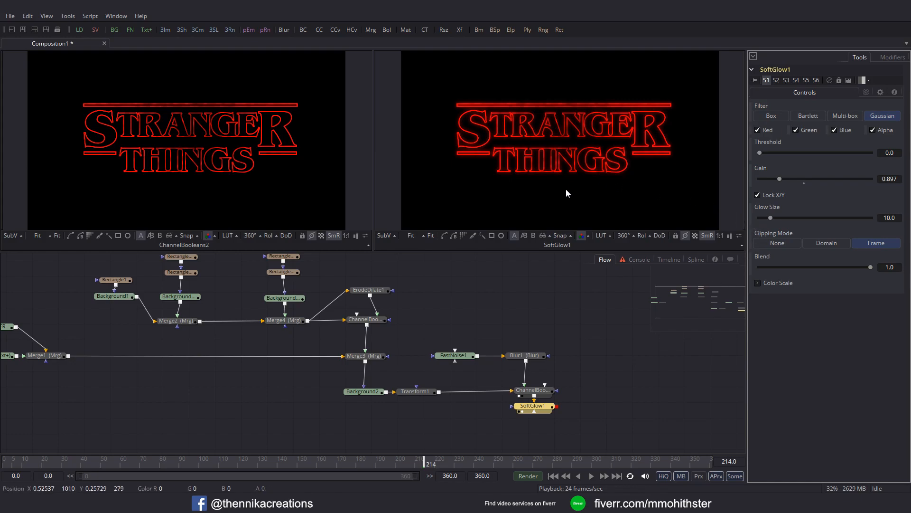
pyautogui.moveTo(559, 191); pyautogui.dragTo(543, 206)
pyautogui.scroll(3, 541, 209)
pyautogui.moveTo(638, 146); pyautogui.dragTo(571, 222)
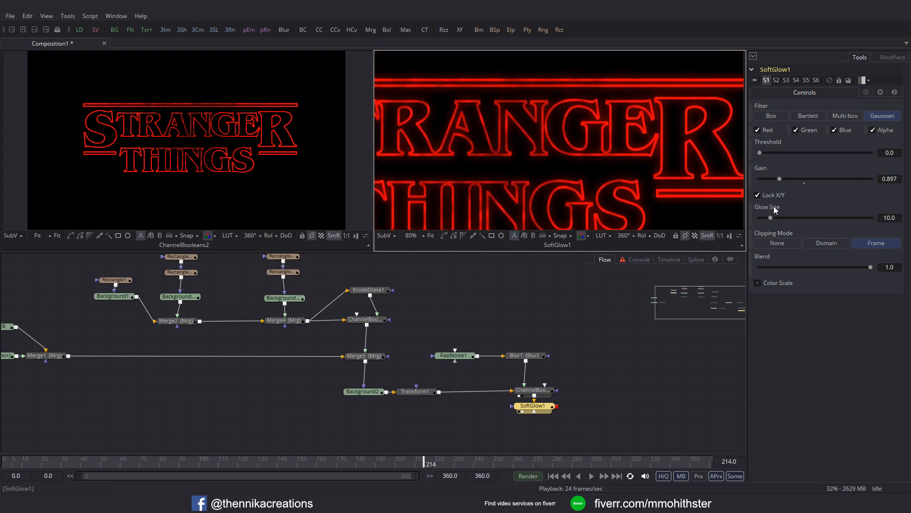
pyautogui.moveTo(771, 218); pyautogui.dragTo(770, 219)
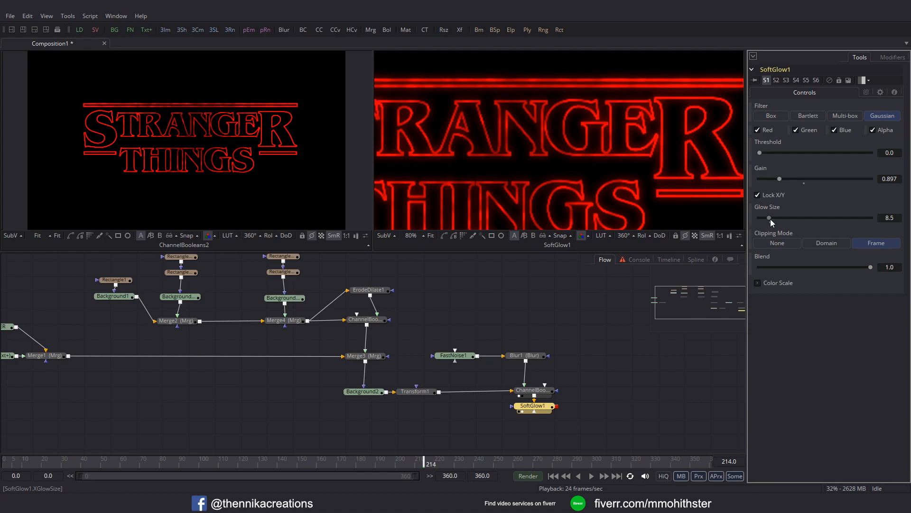
pyautogui.moveTo(771, 220); pyautogui.dragTo(771, 220)
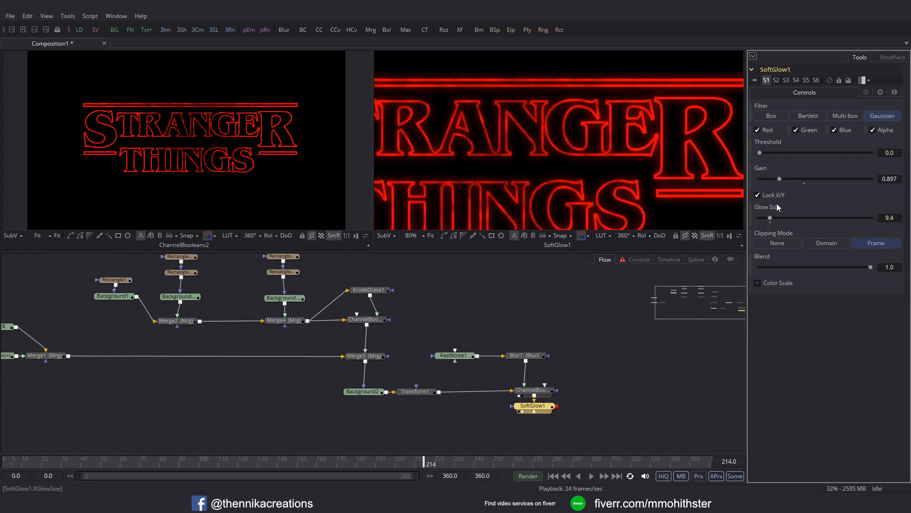
# - Fit the second viewer to the frame and compare the title without and with the soft glow
pyautogui.click(431, 235)
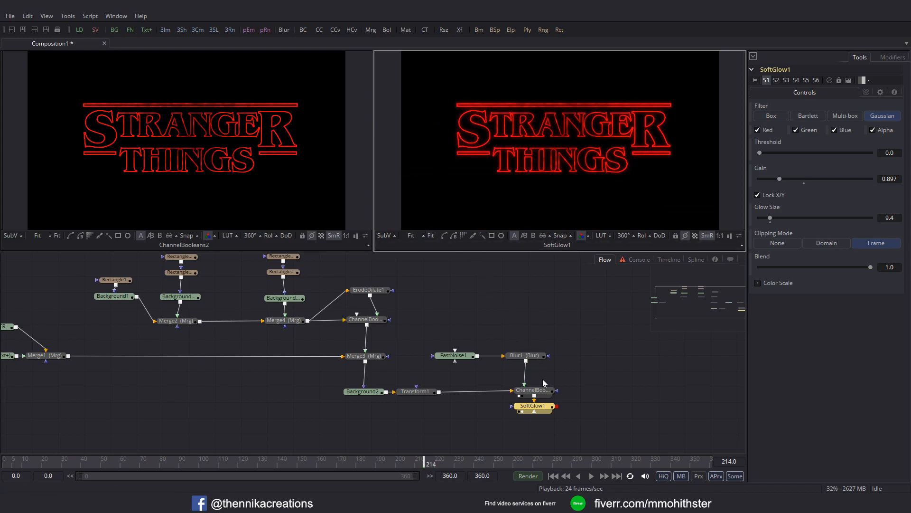
pyautogui.moveTo(546, 390); pyautogui.dragTo(559, 169)
pyautogui.moveTo(546, 411); pyautogui.dragTo(591, 172)
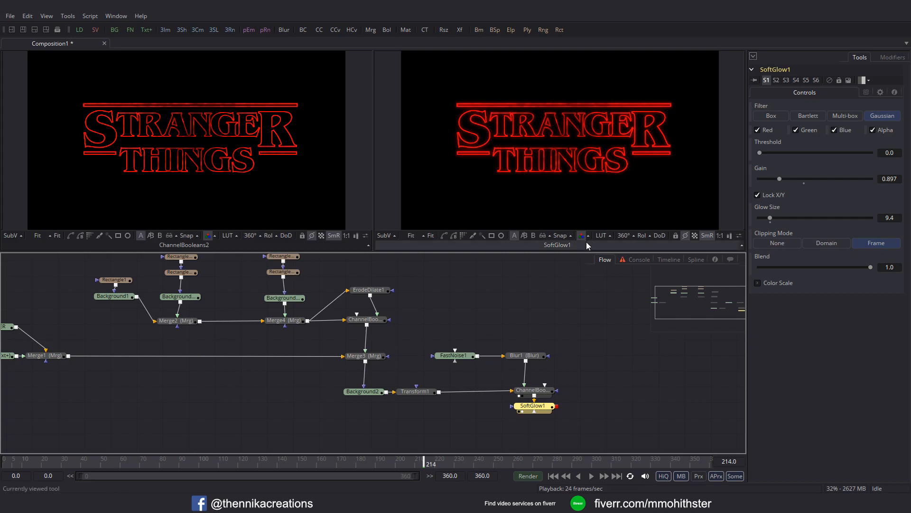
# - Add a Transform node after SoftGlow1, show it in the second viewer and set its Size to 2.778 at frame 0
pyautogui.moveTo(580, 367); pyautogui.dragTo(575, 313)
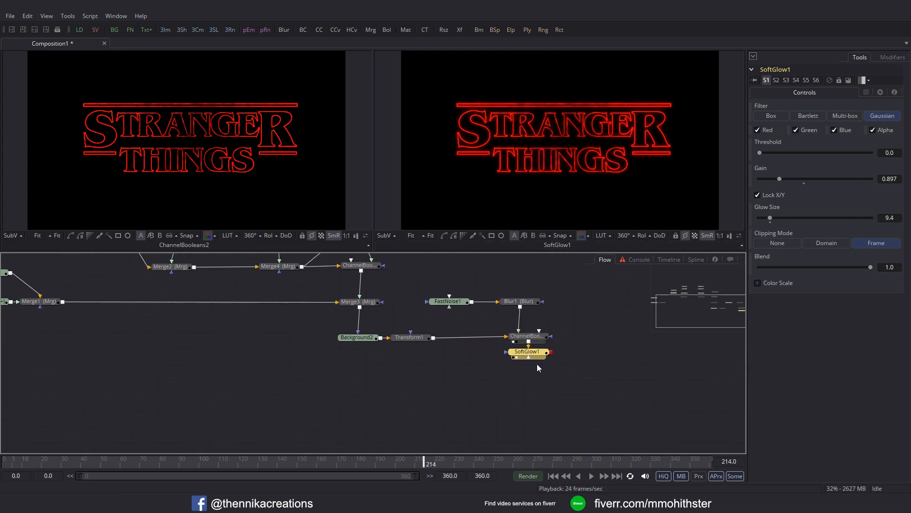
pyautogui.click(460, 29)
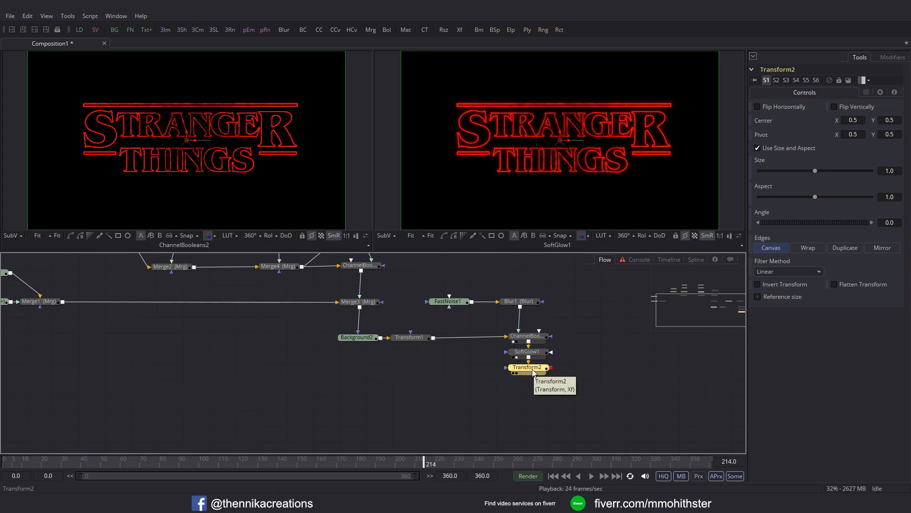
pyautogui.click(6, 463)
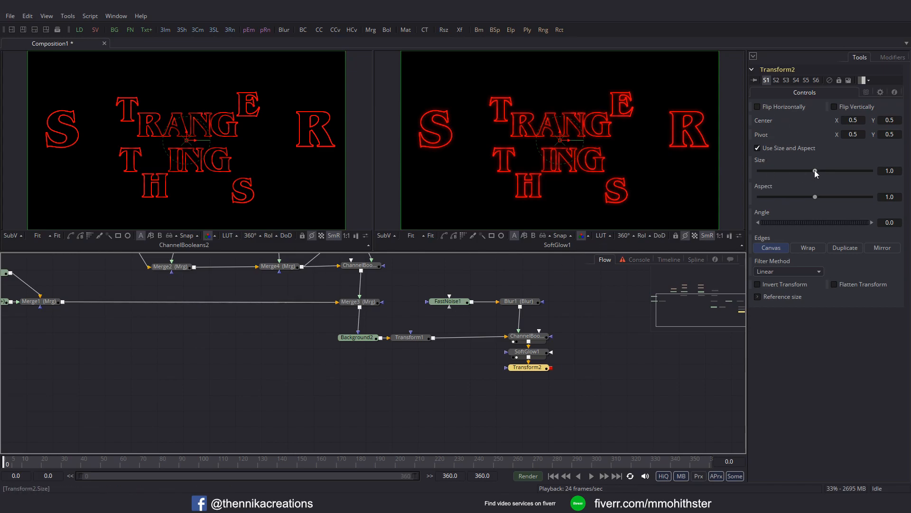
pyautogui.moveTo(817, 170); pyautogui.dragTo(826, 170)
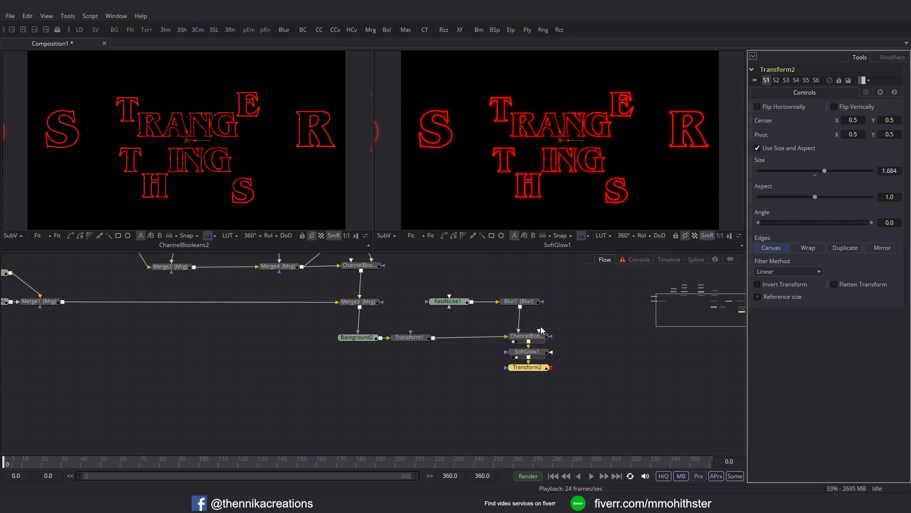
pyautogui.press('2')
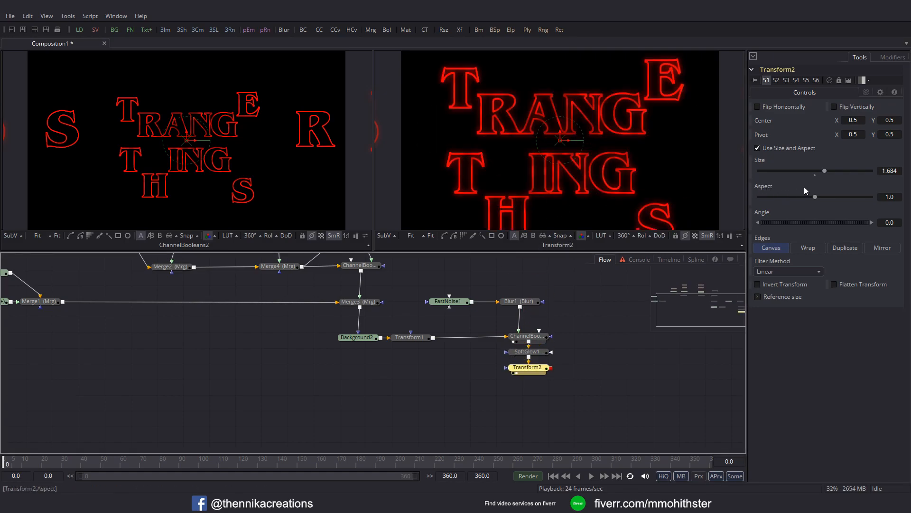
pyautogui.moveTo(825, 170); pyautogui.dragTo(841, 173)
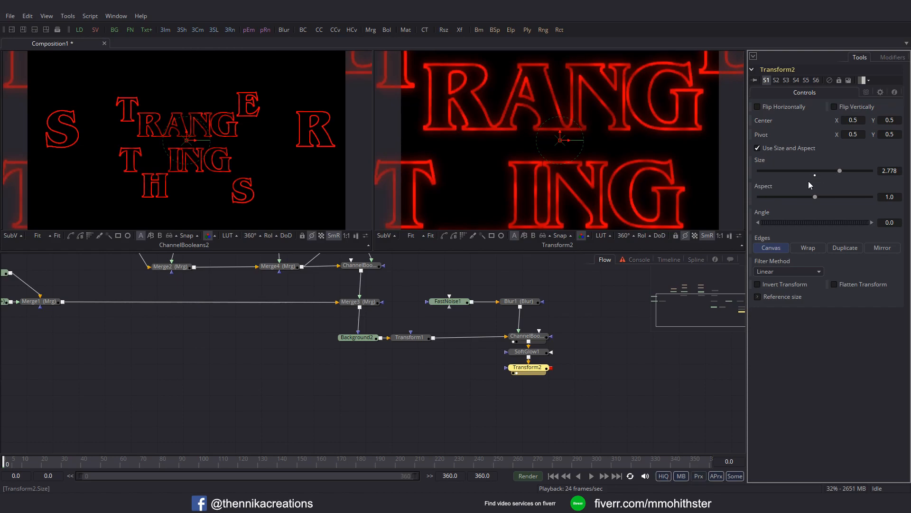
# - Keyframe Transform2's Size at frame 0 and reset it to 1.0 at frame 270
pyautogui.click(751, 173)
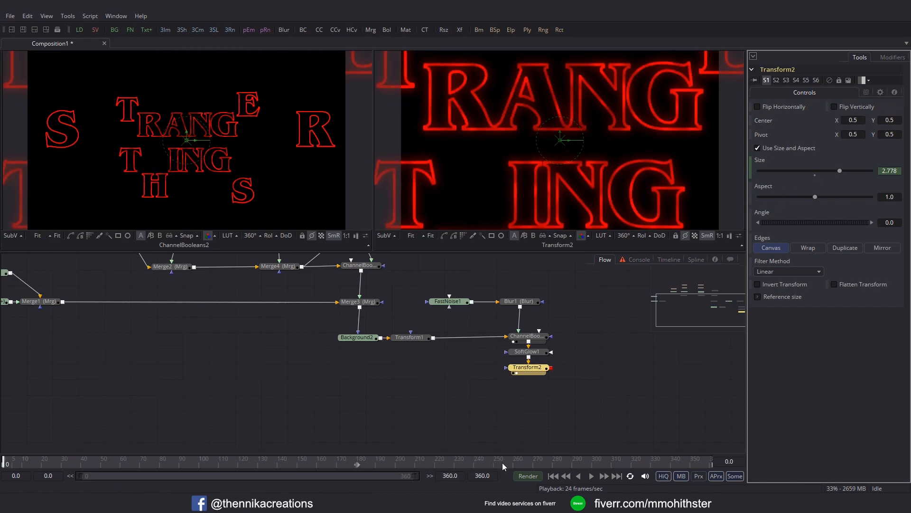
pyautogui.click(534, 463)
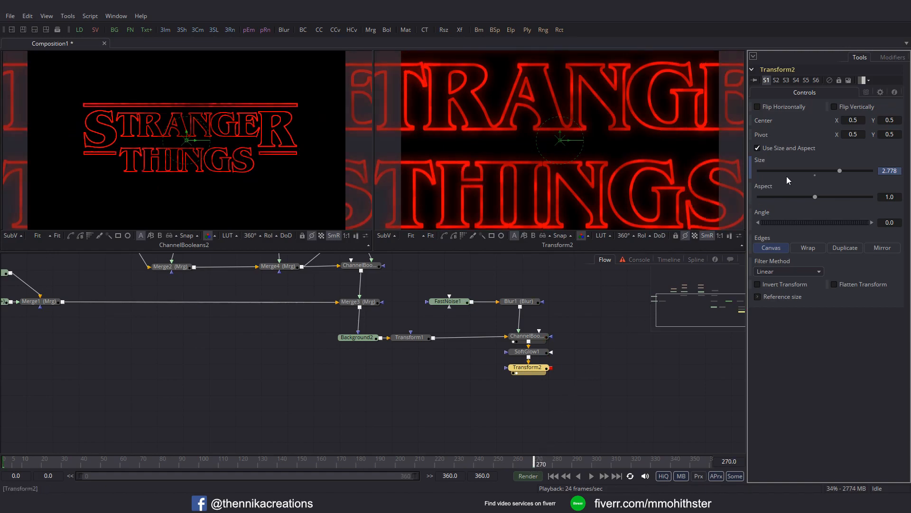
pyautogui.click(814, 176)
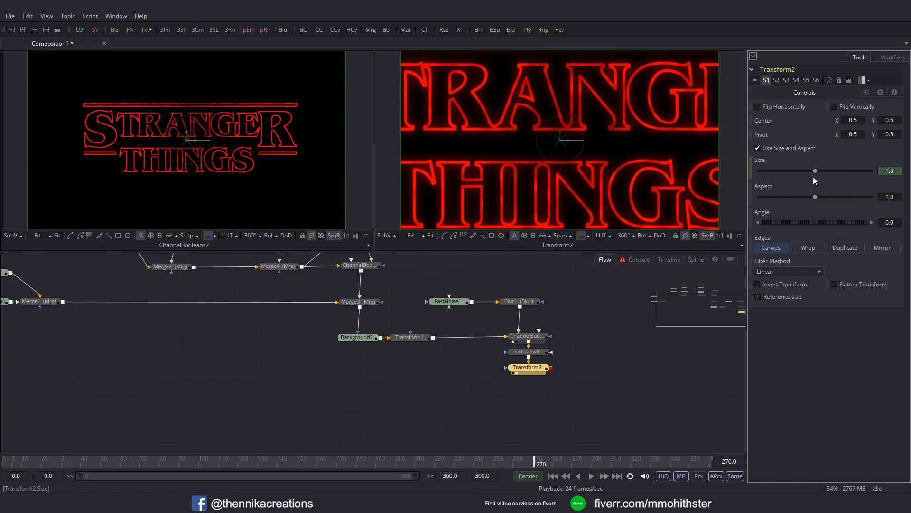
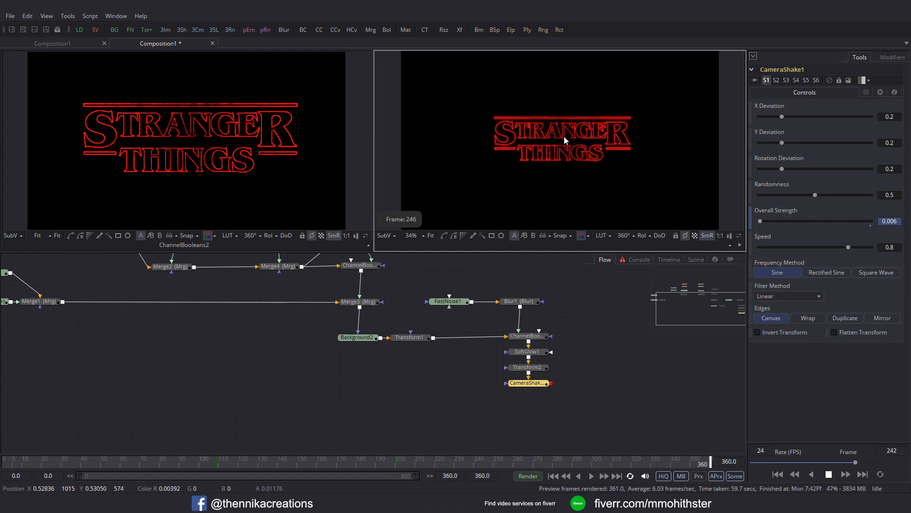
# - Show the checker underlay in the second viewer, then add a black Background node and merge CameraShake1's output over it
pyautogui.click(740, 244)
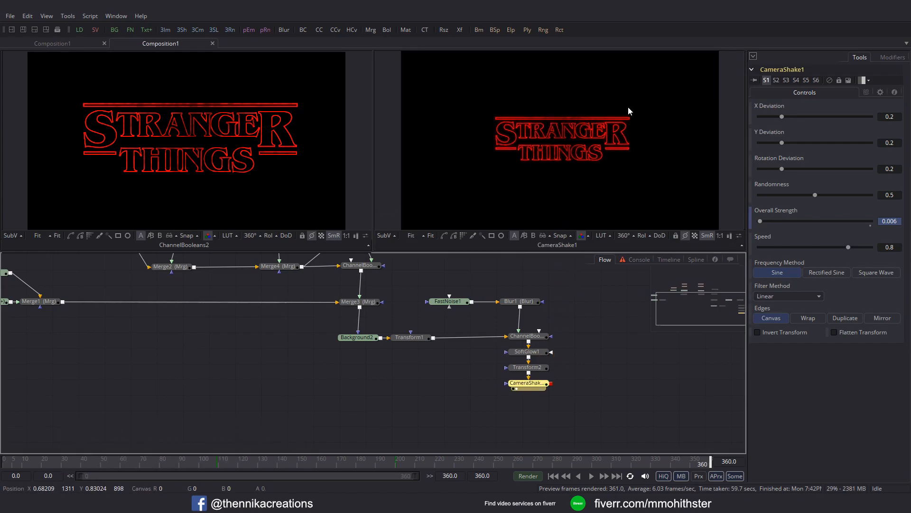
pyautogui.click(695, 235)
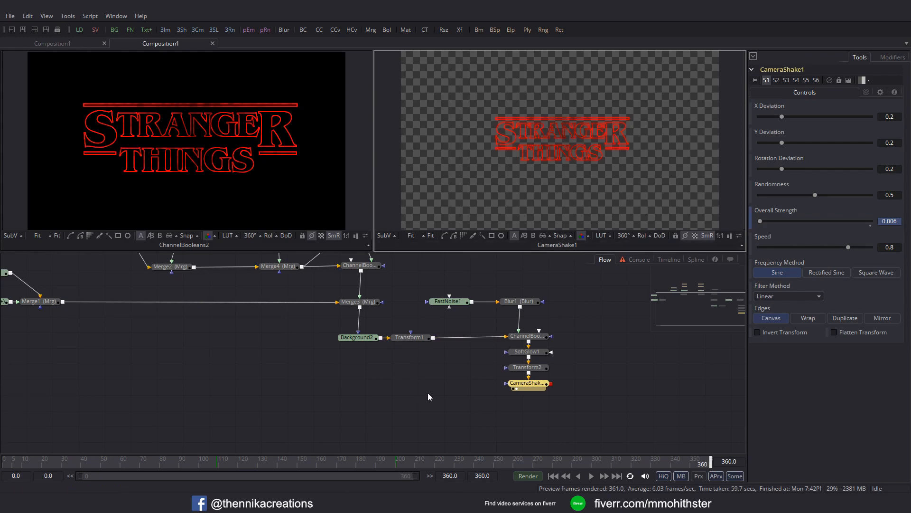
pyautogui.click(453, 409)
pyautogui.click(455, 408)
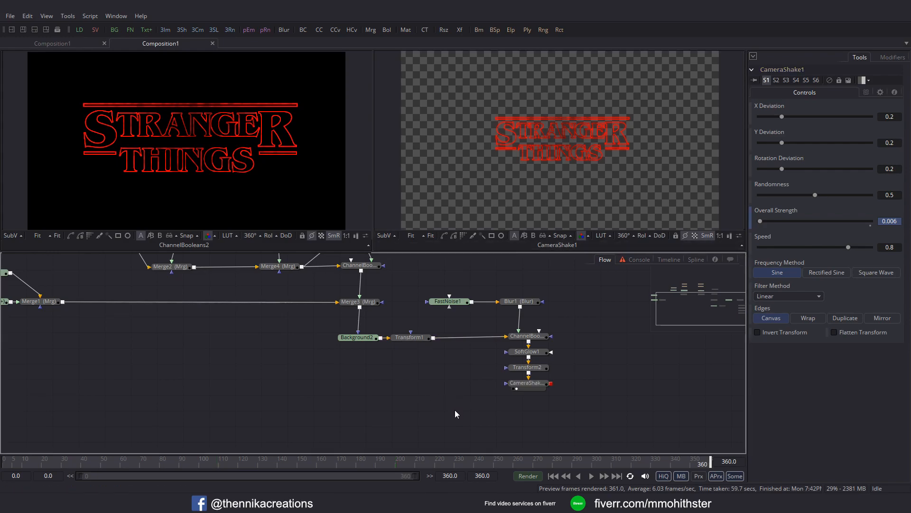
pyautogui.click(115, 30)
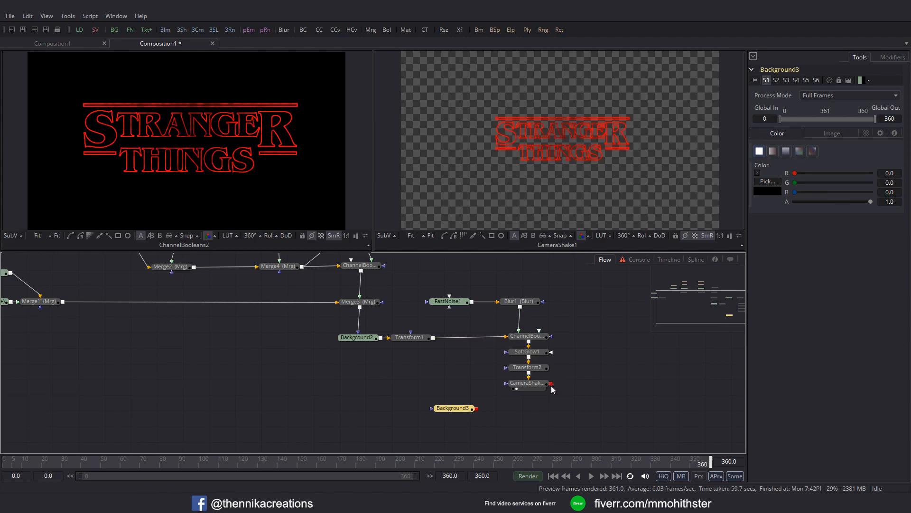
pyautogui.moveTo(553, 388); pyautogui.dragTo(478, 412)
# - Show Merge5 in both viewers and switch to a single-viewer layout
pyautogui.moveTo(541, 411); pyautogui.dragTo(588, 192)
pyautogui.moveTo(532, 408); pyautogui.dragTo(199, 156)
pyautogui.click(12, 29)
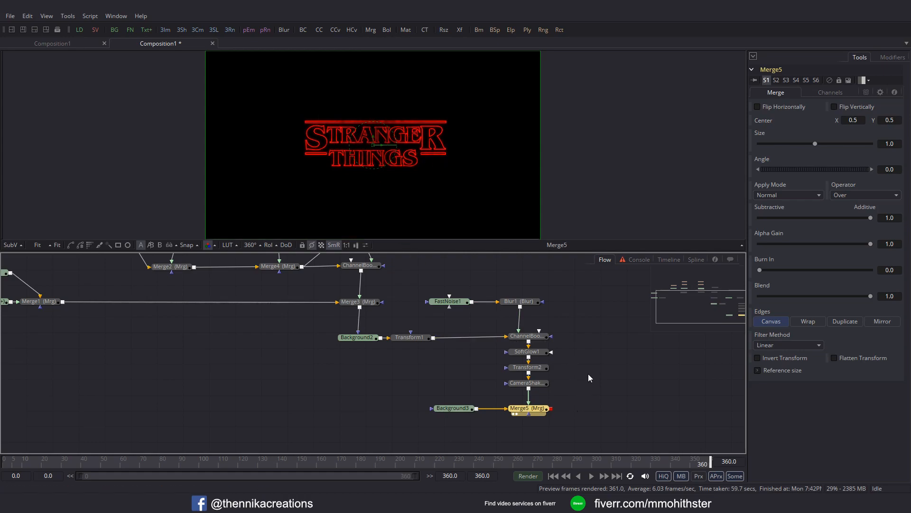
# - Add another black Background node below Background3, merge it over Merge5, and show the new merge in the viewer
pyautogui.scroll(-3, 588, 378)
pyautogui.click(115, 29)
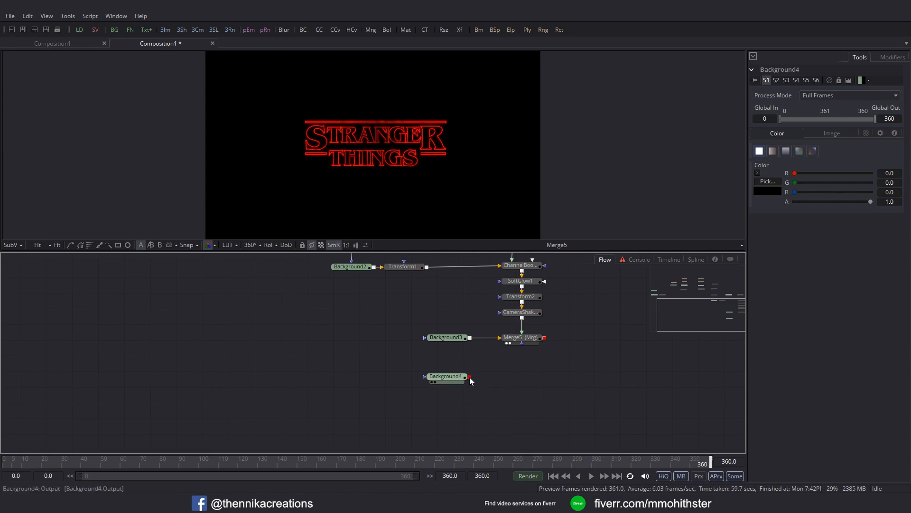
pyautogui.moveTo(470, 377); pyautogui.dragTo(546, 338)
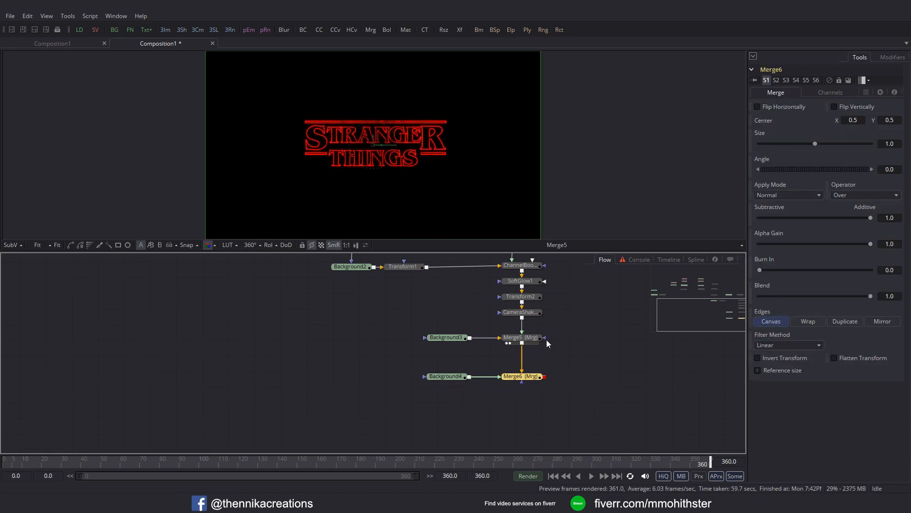
pyautogui.click(508, 382)
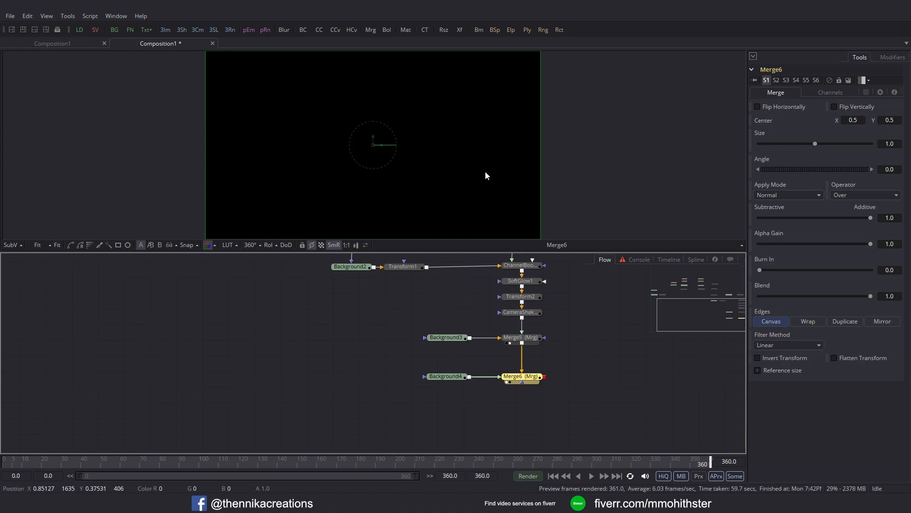
# - Mask Background4 with an inverted ellipse about 0.958 wide and 0.527 high, with a Soft Edge of 0.1154
pyautogui.click(445, 377)
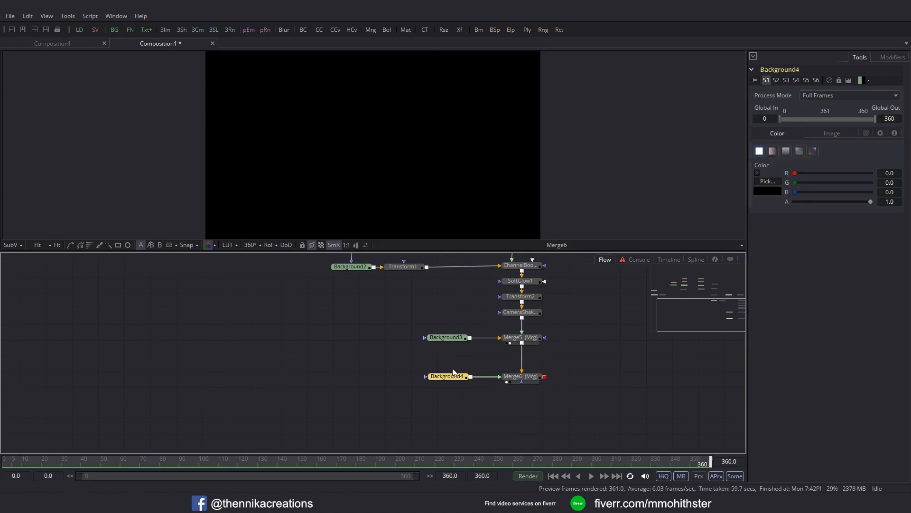
pyautogui.click(127, 245)
pyautogui.moveTo(457, 151); pyautogui.dragTo(534, 145)
pyautogui.moveTo(468, 79); pyautogui.dragTo(473, 74)
pyautogui.moveTo(538, 136); pyautogui.dragTo(533, 137)
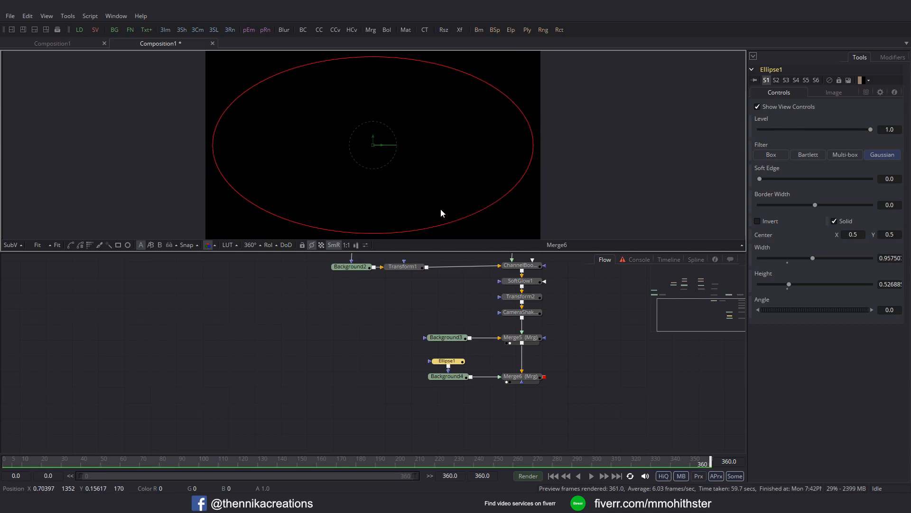
pyautogui.click(758, 221)
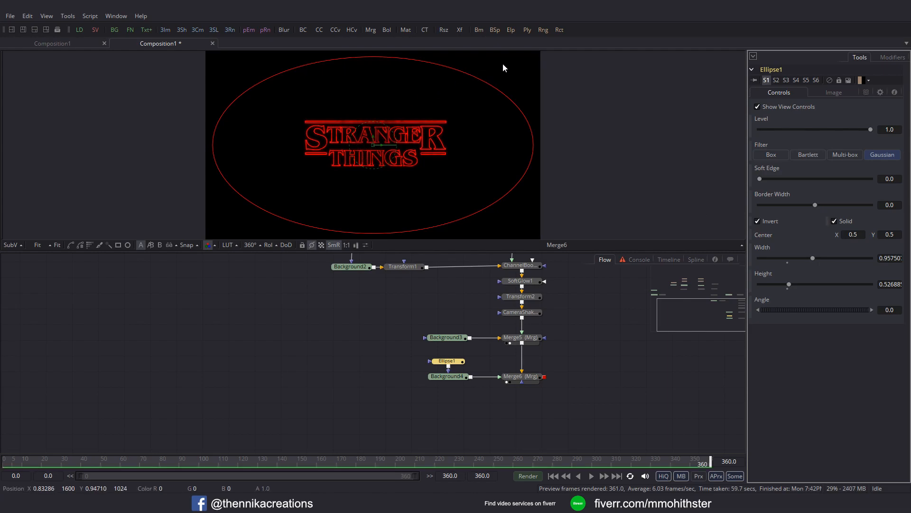
pyautogui.moveTo(763, 177); pyautogui.dragTo(824, 178)
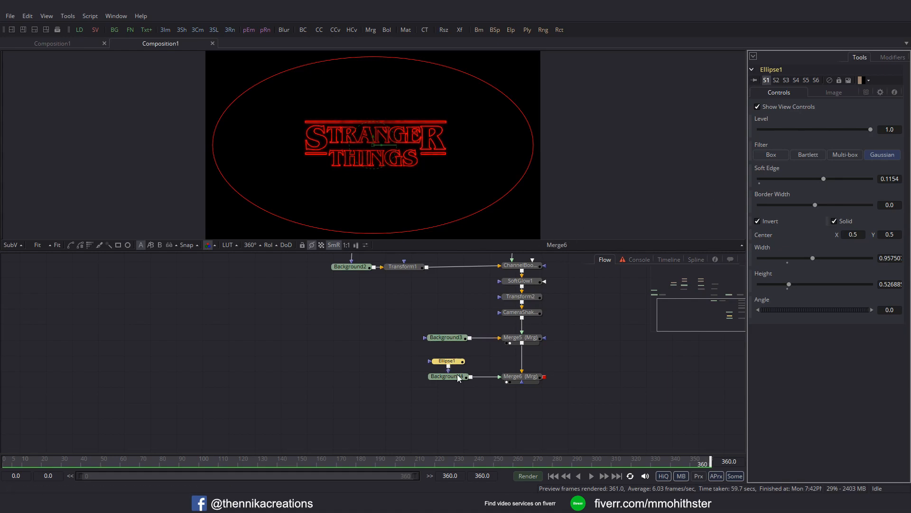
# - Animate Ellipse1's Center from 0.5, 0.5 at frame 240 to about X 0.715, Y 0.447 at frame 360
pyautogui.moveTo(541, 462); pyautogui.dragTo(476, 463)
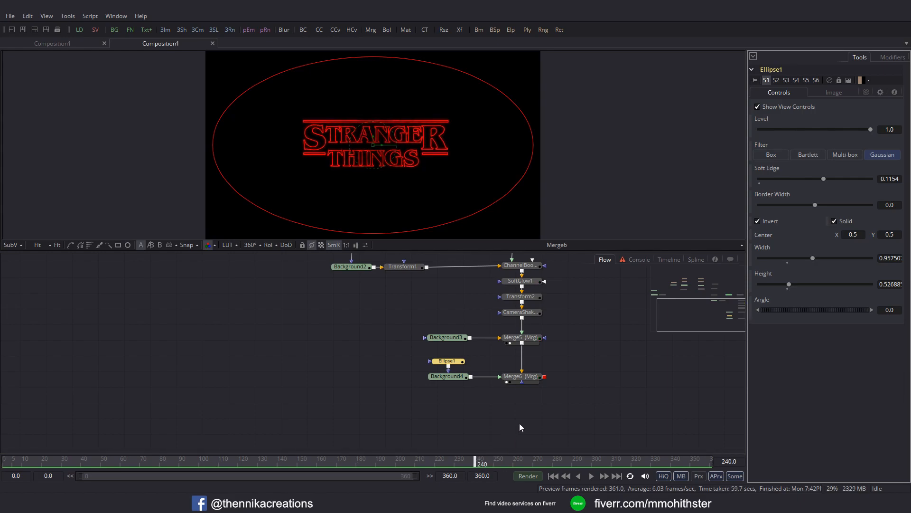
pyautogui.rightClick(781, 236)
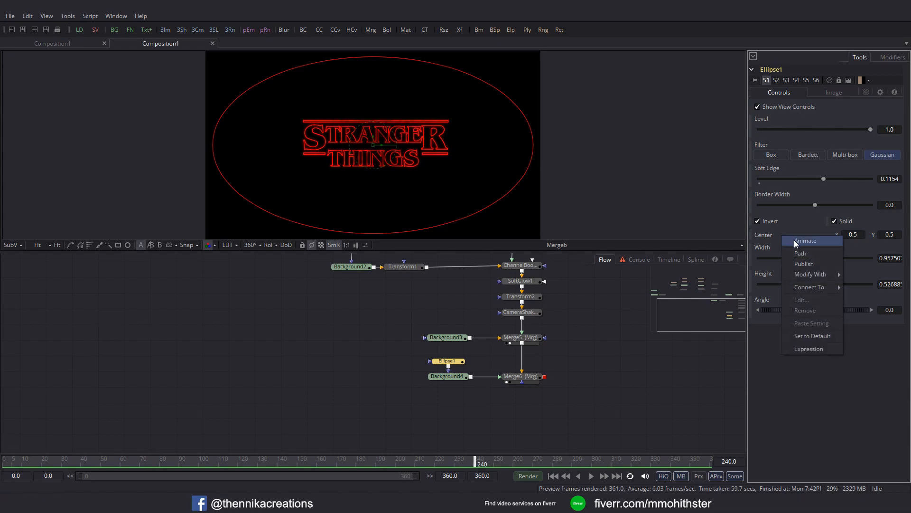
pyautogui.click(799, 240)
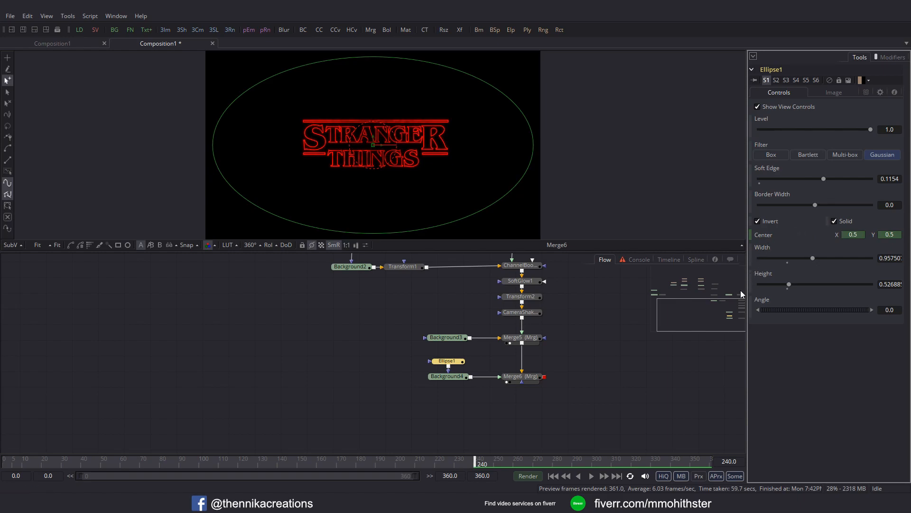
pyautogui.click(711, 459)
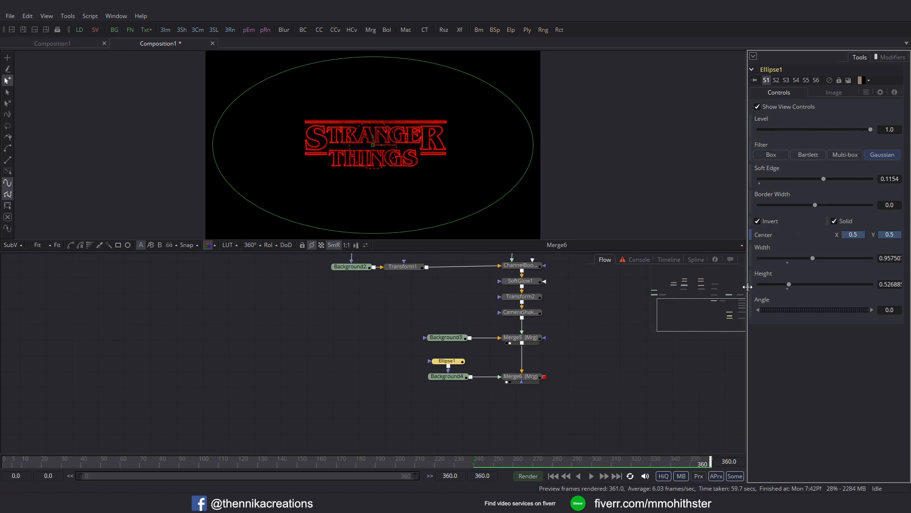
pyautogui.moveTo(374, 146); pyautogui.dragTo(445, 154)
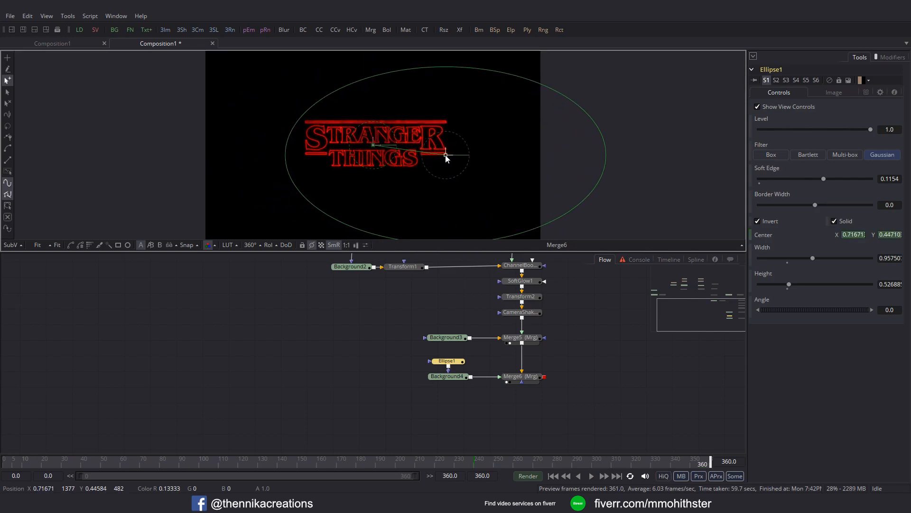
# - Keyframe Ellipse1's Width and Height at frame 240 and set both to 0.0 at frame 360
pyautogui.click(476, 464)
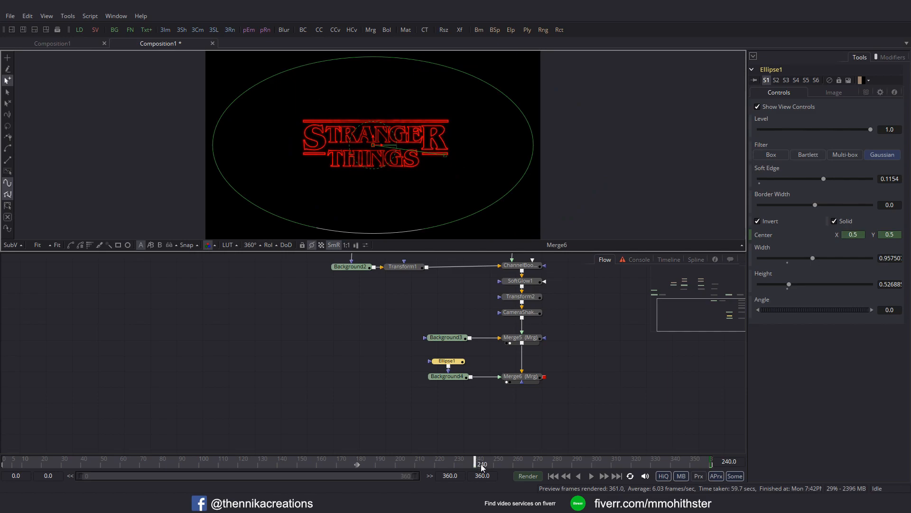
pyautogui.click(750, 256)
pyautogui.click(749, 278)
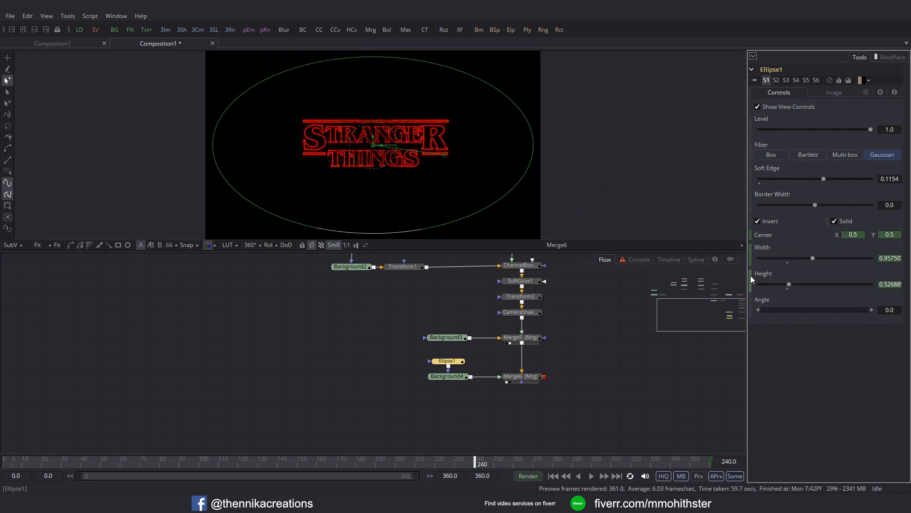
pyautogui.moveTo(700, 462); pyautogui.dragTo(710, 461)
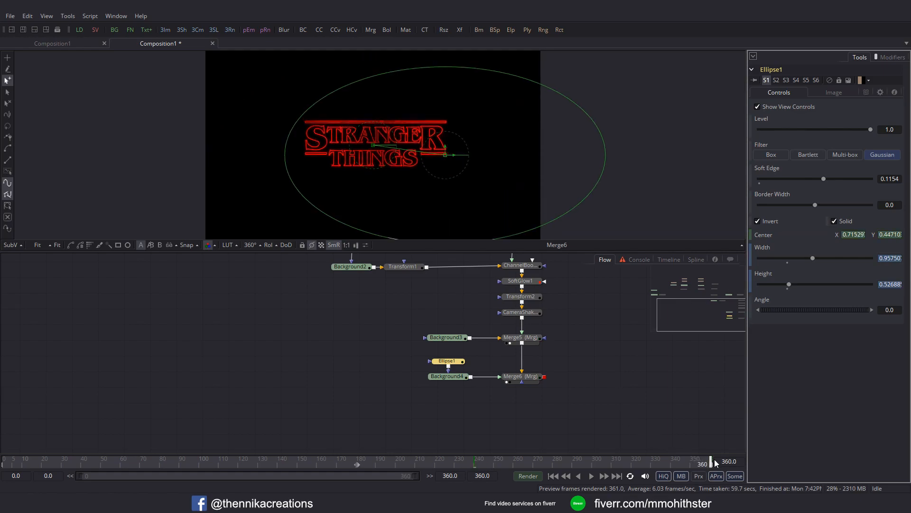
pyautogui.moveTo(812, 258); pyautogui.dragTo(730, 255)
pyautogui.moveTo(789, 283); pyautogui.dragTo(742, 283)
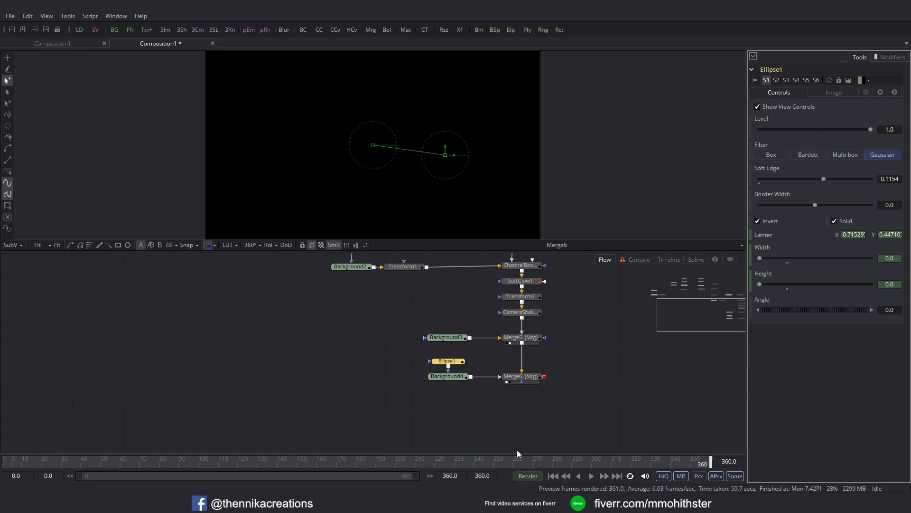
# - Smooth all of Ellipse1's animation curves and set their ease in and out to 50
pyautogui.click(695, 259)
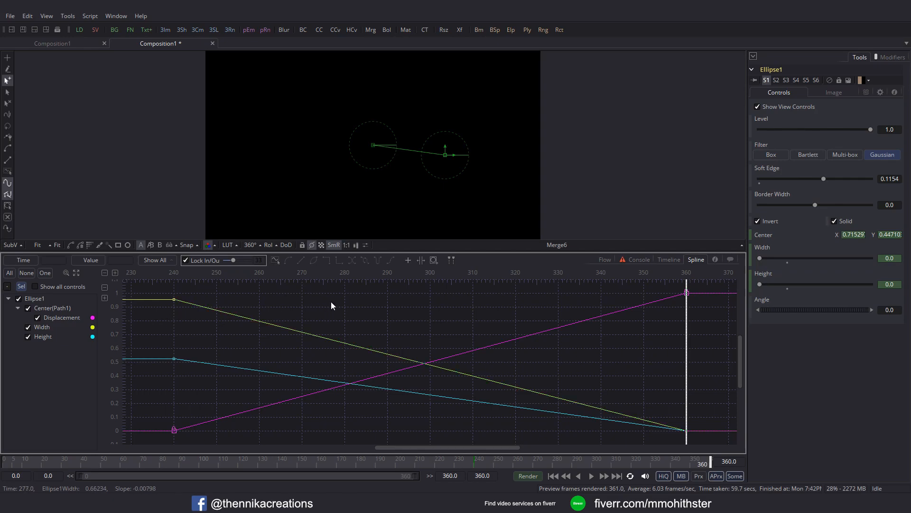
pyautogui.hotkey('ctrl', 'a')
pyautogui.press('s')
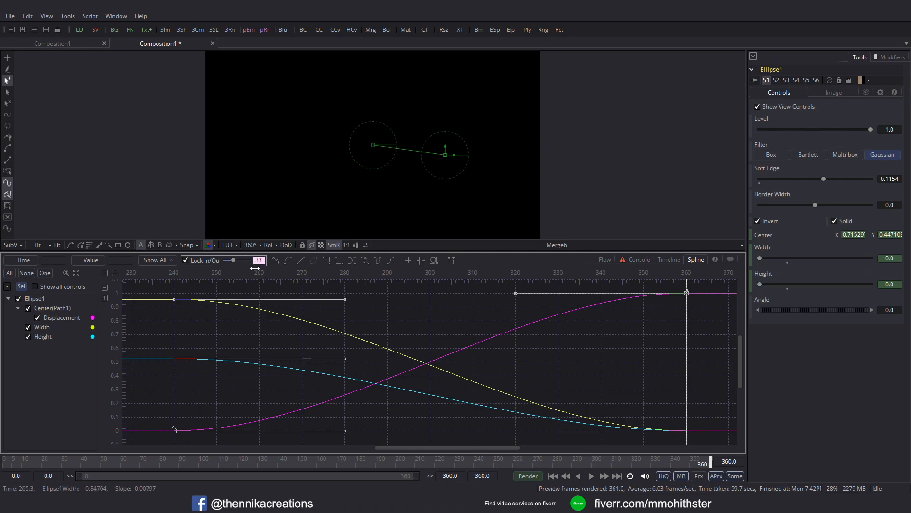
pyautogui.write('50')
pyautogui.press('Return')
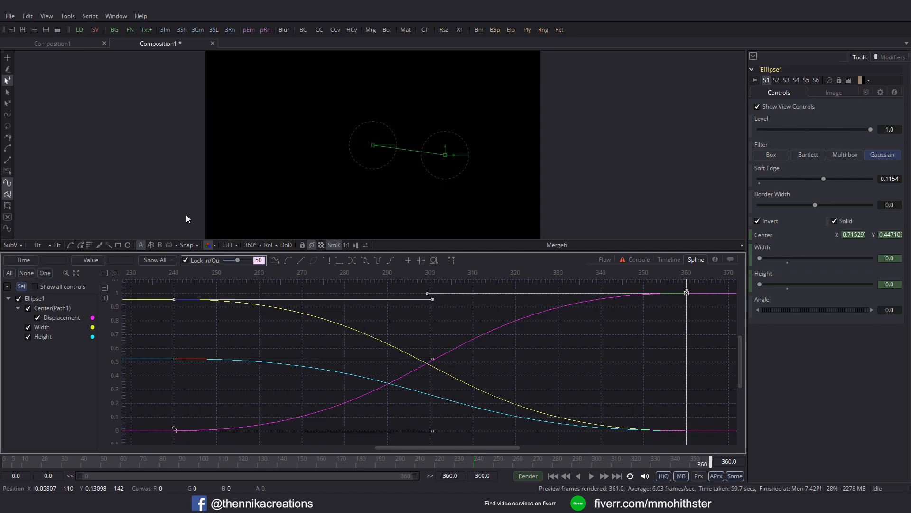
# - Return to the node flow and check the closing ellipse mask over the title between frames 240 and 303
pyautogui.click(604, 259)
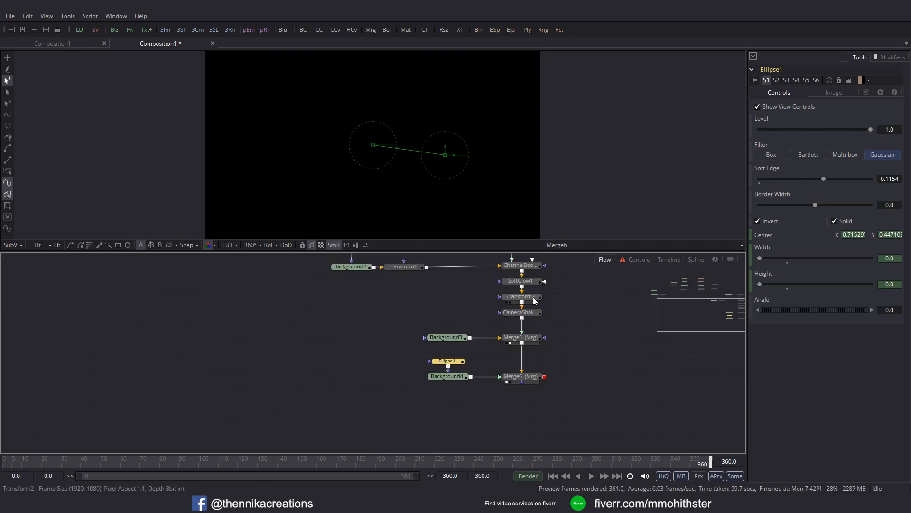
pyautogui.click(522, 462)
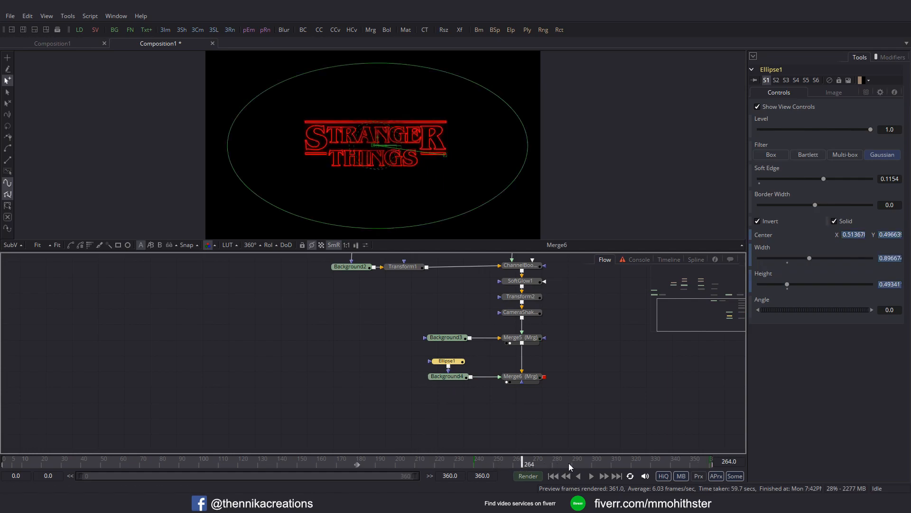
pyautogui.click(599, 463)
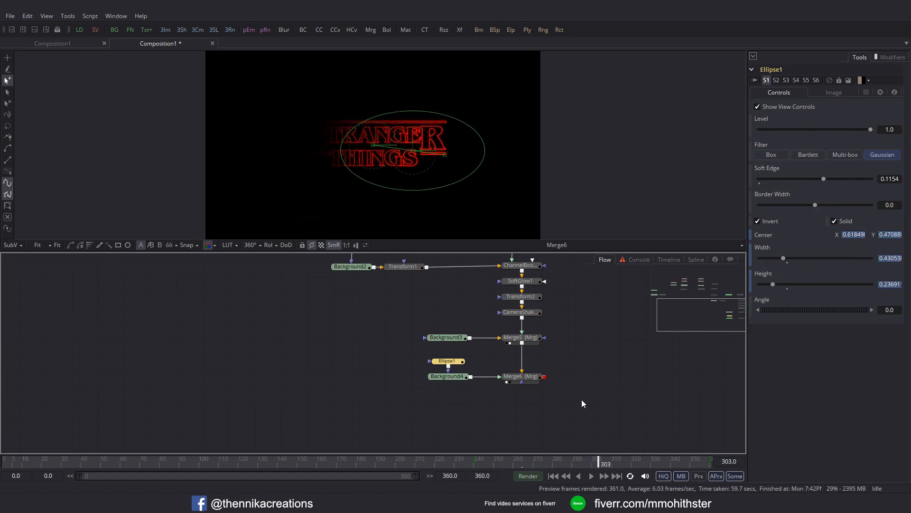
pyautogui.moveTo(484, 457); pyautogui.dragTo(520, 461)
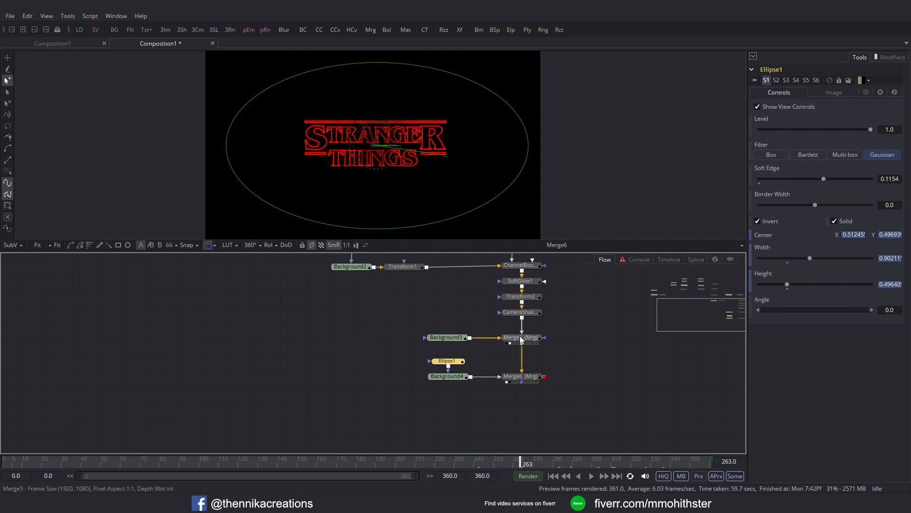
# - Animate Merge5's Blend from 0.0 at frame 10 to 1.0 at frame 80 so the title fades in
pyautogui.click(22, 459)
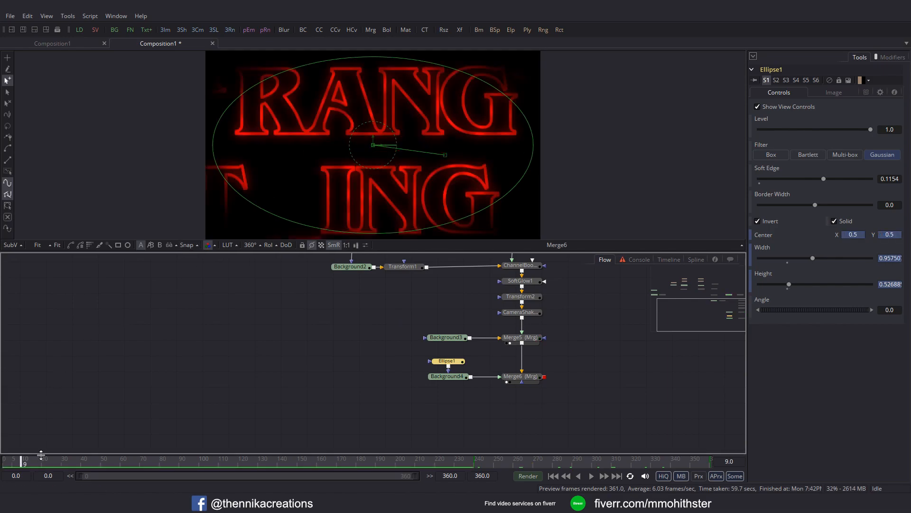
pyautogui.click(24, 463)
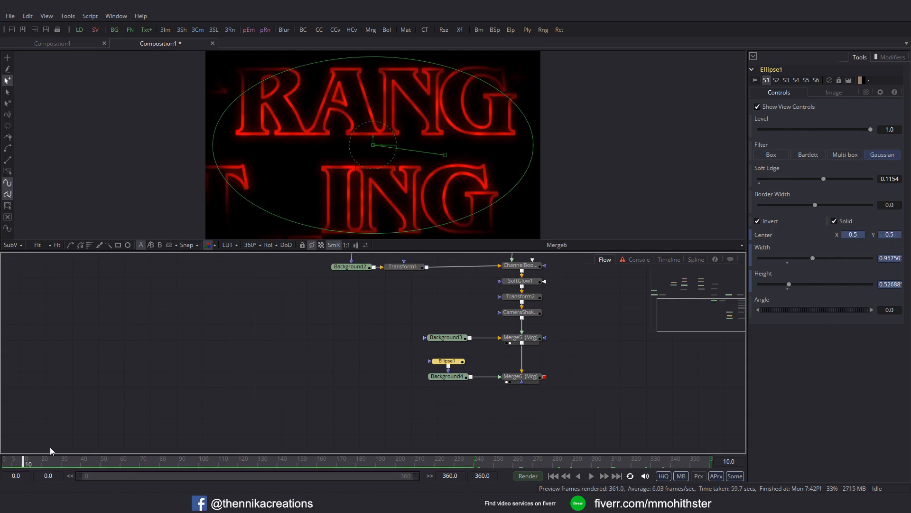
pyautogui.click(527, 338)
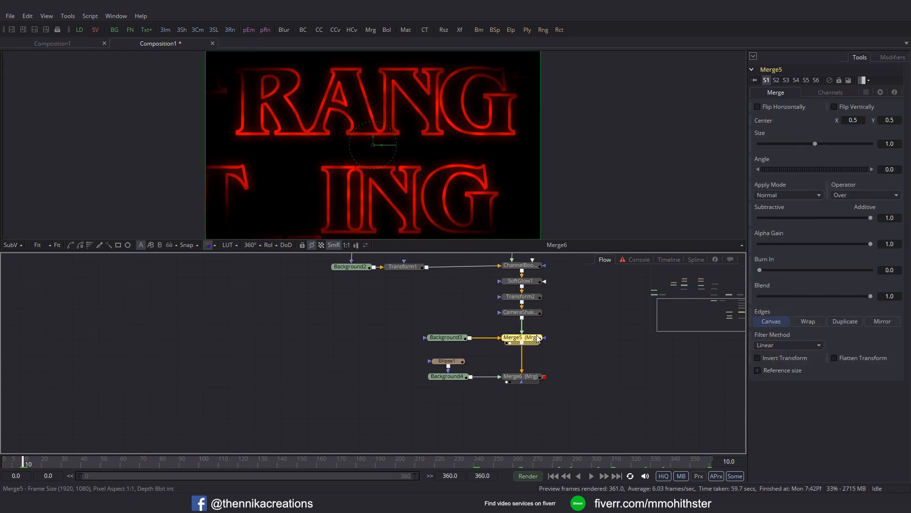
pyautogui.moveTo(870, 295); pyautogui.dragTo(687, 293)
pyautogui.click(750, 292)
pyautogui.click(142, 460)
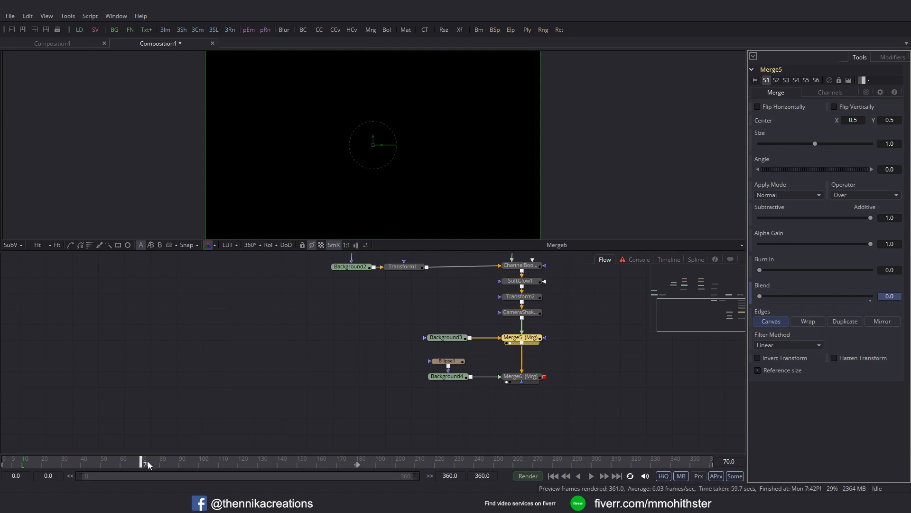
pyautogui.moveTo(149, 465); pyautogui.dragTo(162, 462)
pyautogui.moveTo(759, 296); pyautogui.dragTo(836, 294)
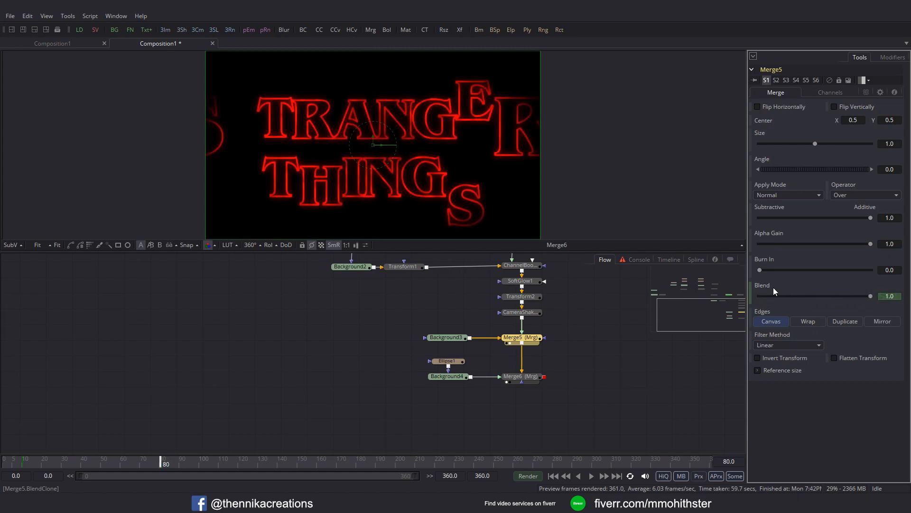
# - Smooth Merge5's Blend animation curve and set its keyframes' ease in and out to 50
pyautogui.click(694, 259)
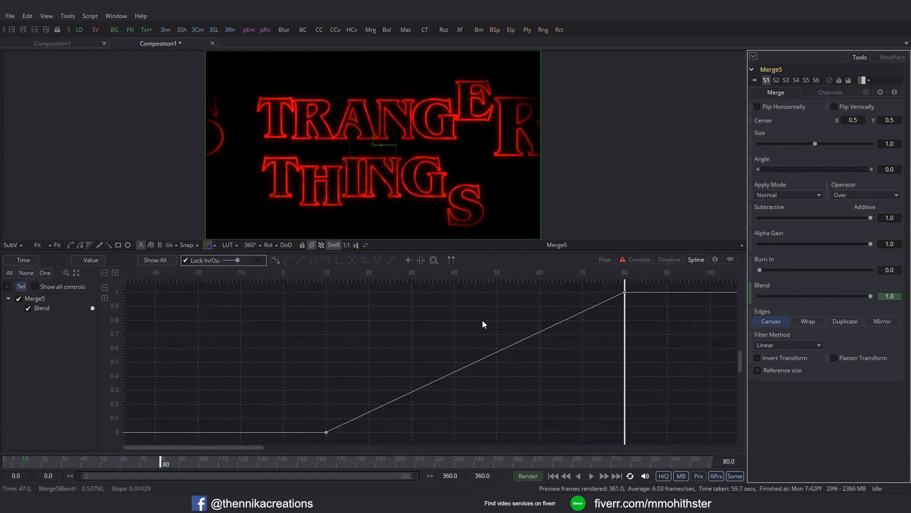
pyautogui.hotkey('ctrl', 'a')
pyautogui.hotkey('shift', 's')
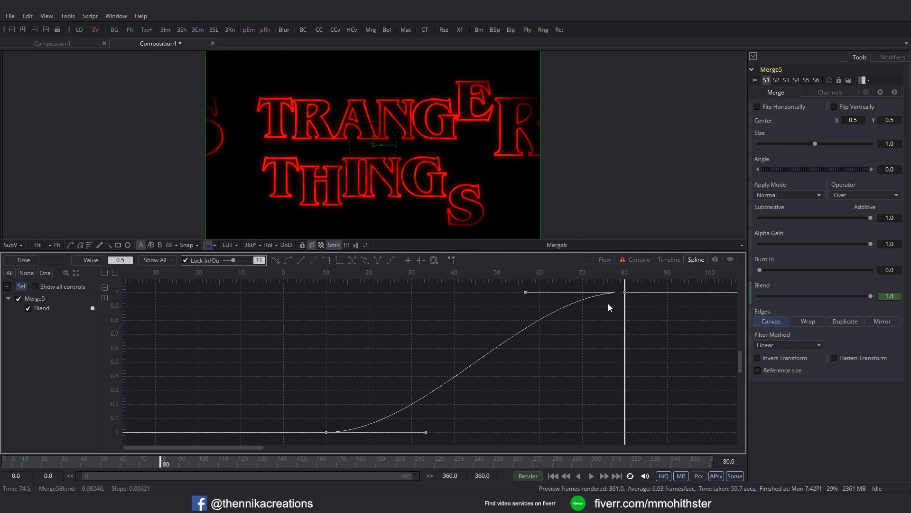
pyautogui.moveTo(640, 307); pyautogui.dragTo(588, 281)
pyautogui.write('50')
pyautogui.press('Return')
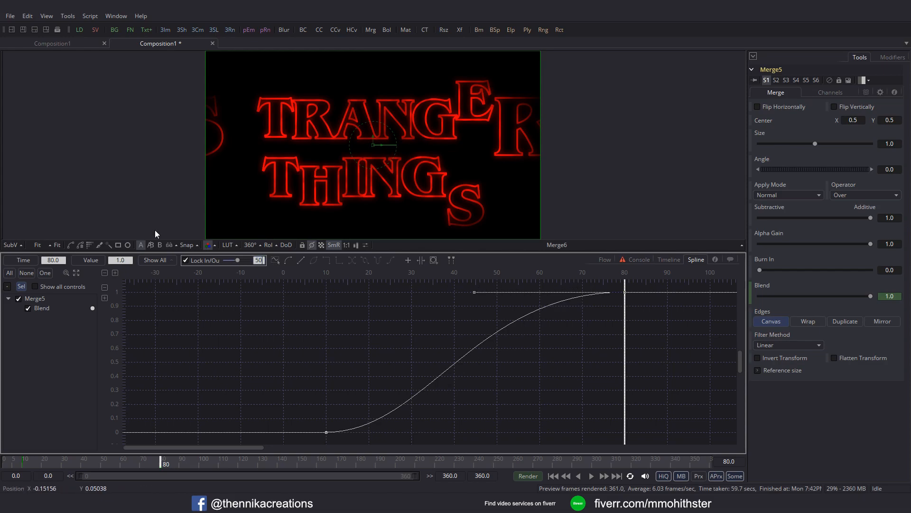
# - Save the composition and render a full-size preview of Merge6 for frames 0 to 360 from the node flow
pyautogui.click(606, 260)
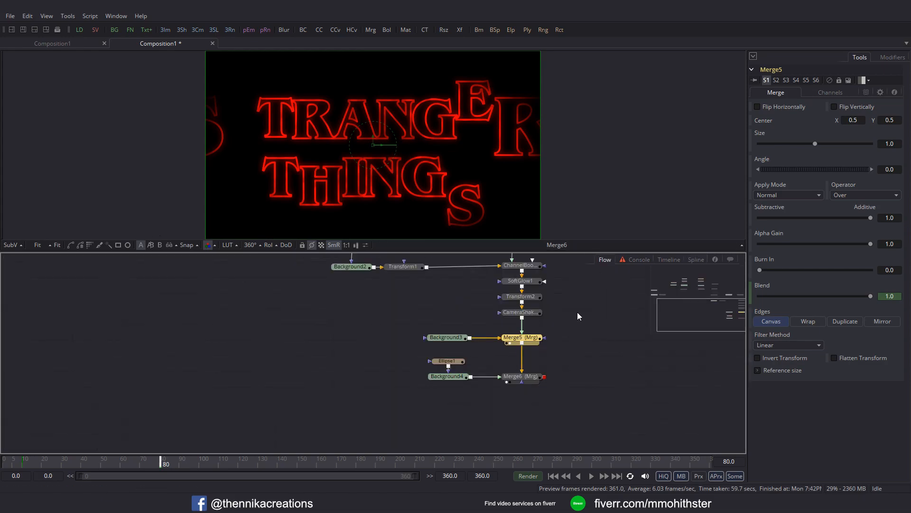
pyautogui.click(572, 319)
pyautogui.hotkey('ctrl', 's')
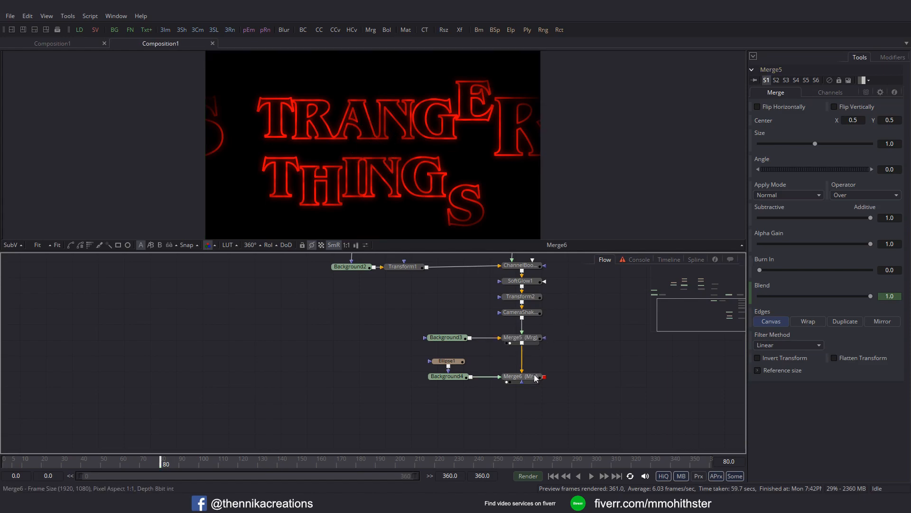
pyautogui.click(535, 381)
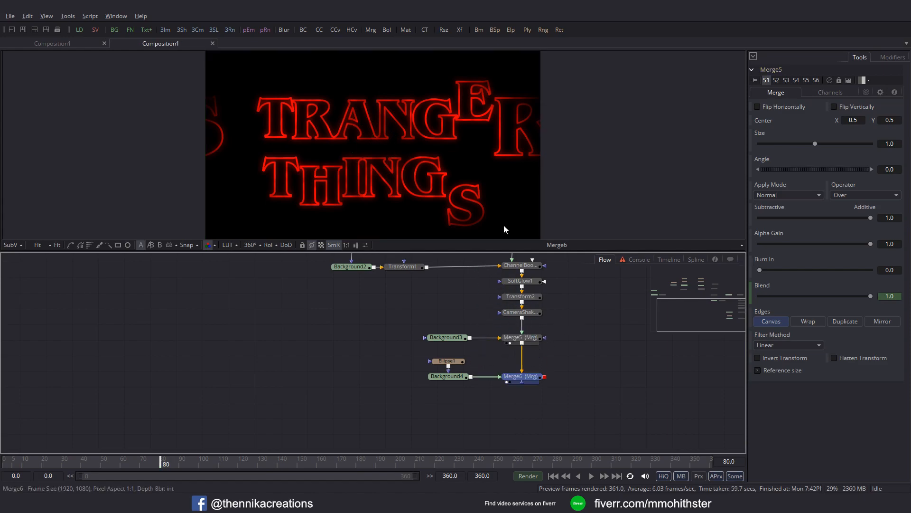
pyautogui.hotkey('ctrl', 'r')
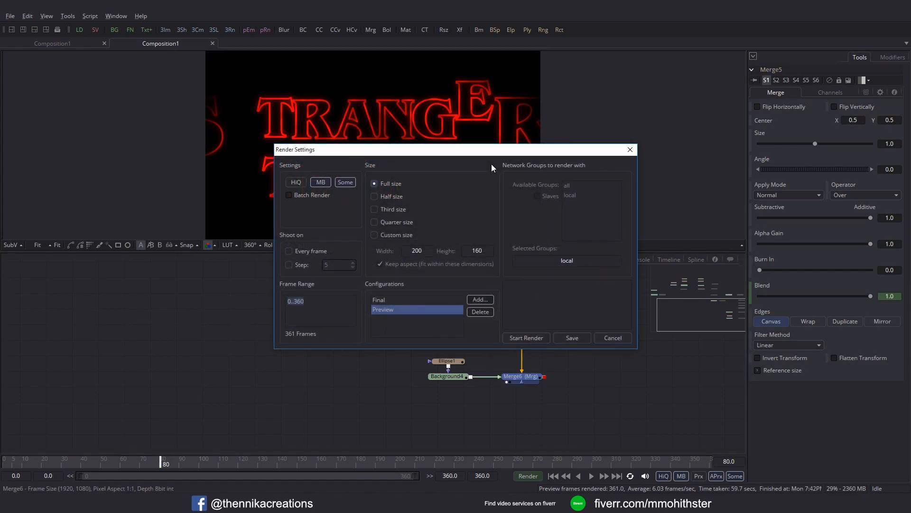
pyautogui.click(537, 338)
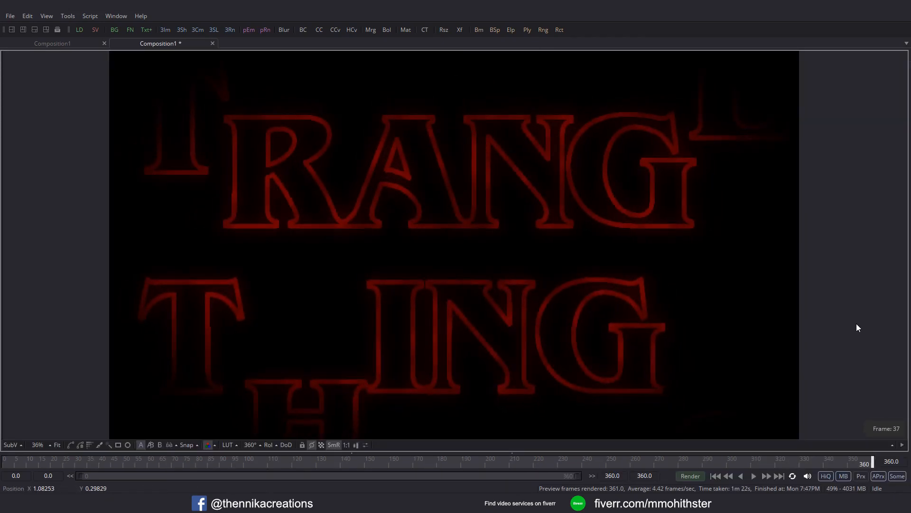